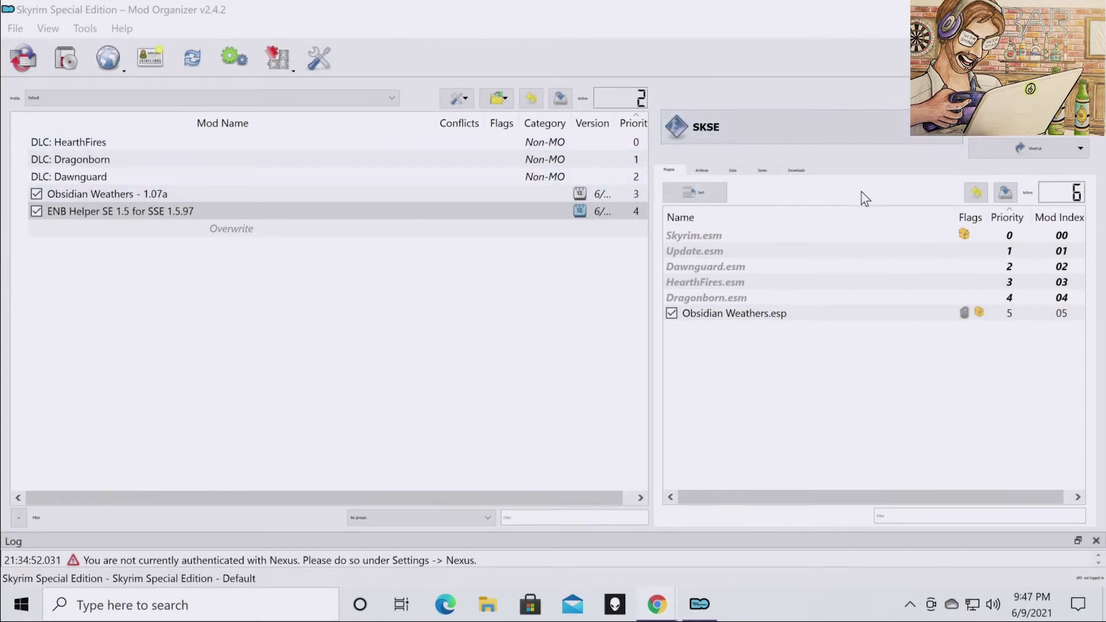
Step: Open Mod Organizer 2's executable selector, which currently shows SKSE
click(881, 137)
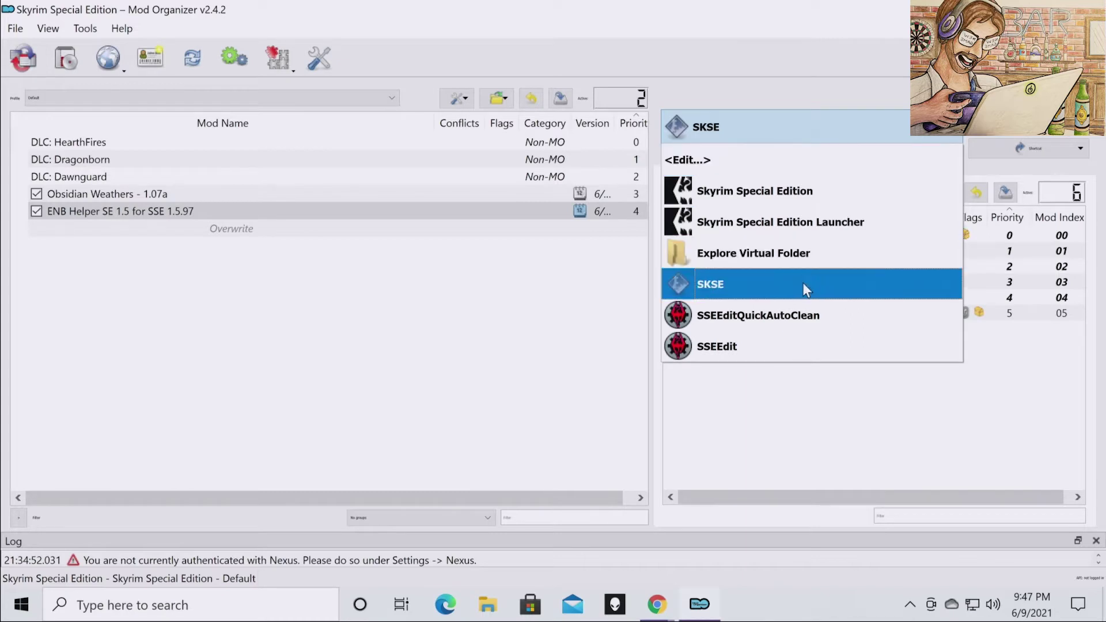
Step: Pick SSEEditQuickAutoClean from the executable list in place of SKSE
click(813, 315)
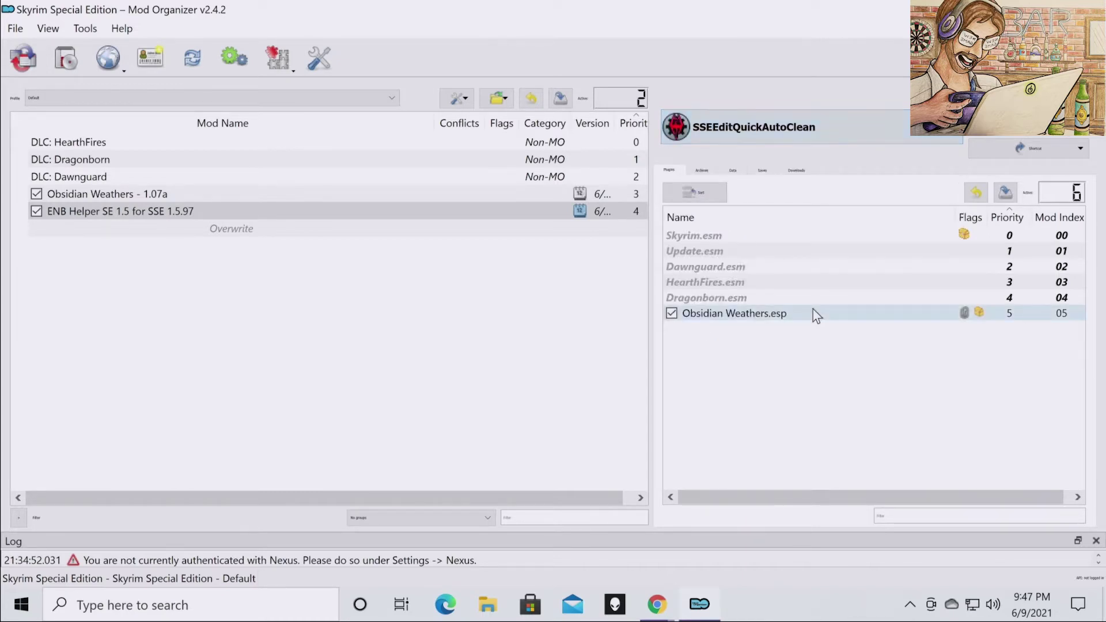
Step: Dismiss the What's New notes and developer message, then tick Update.esm for cleaning
scroll(806, 461, down, 15)
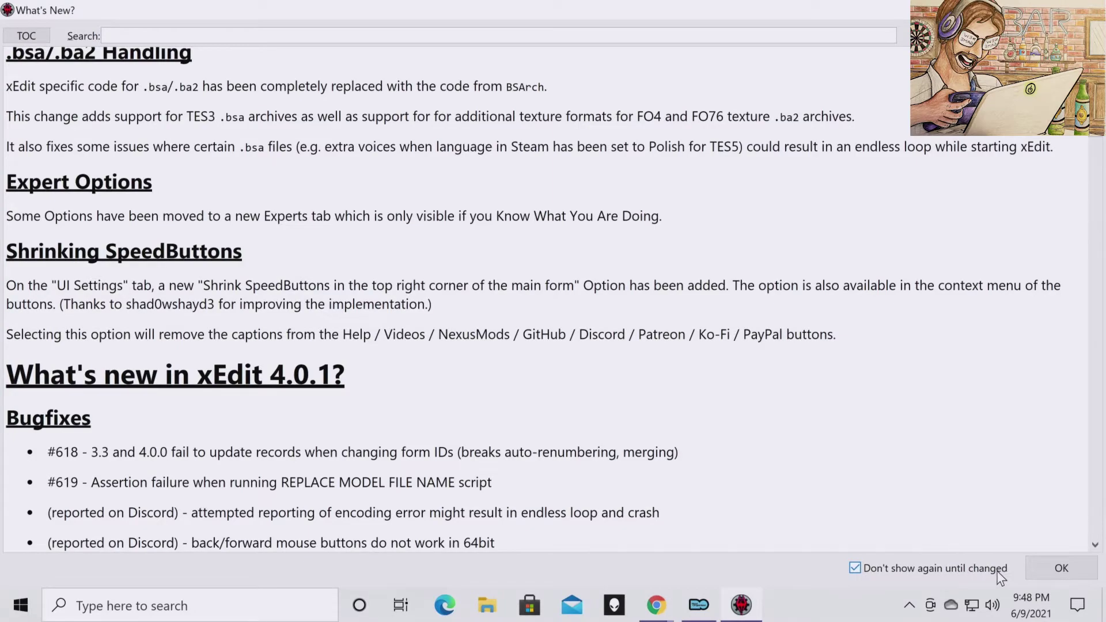
click(1064, 569)
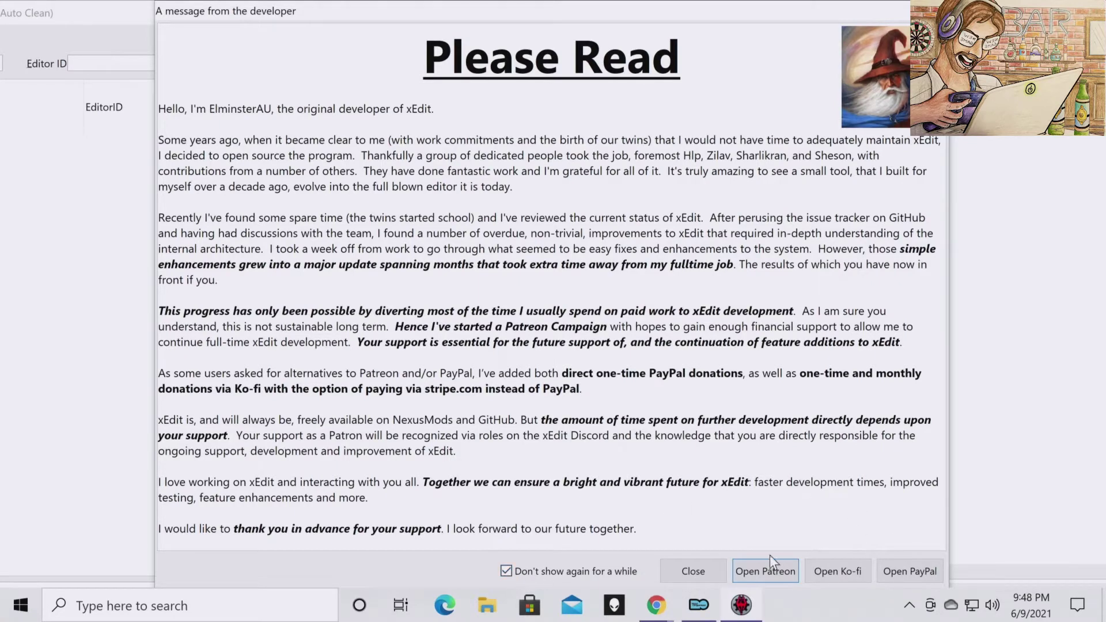
click(706, 564)
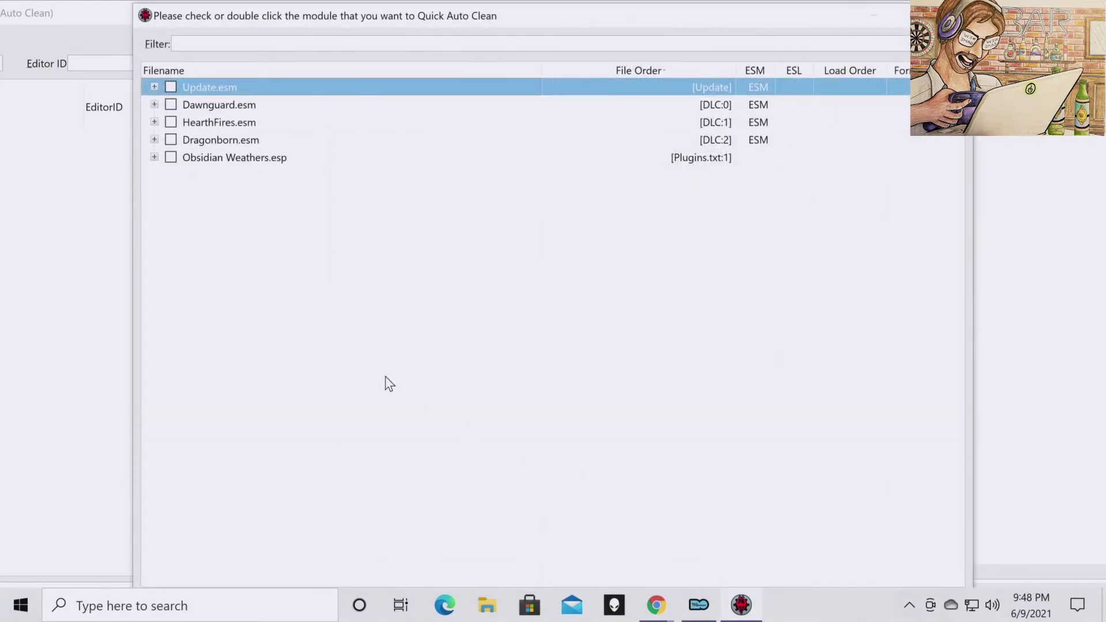
click(258, 87)
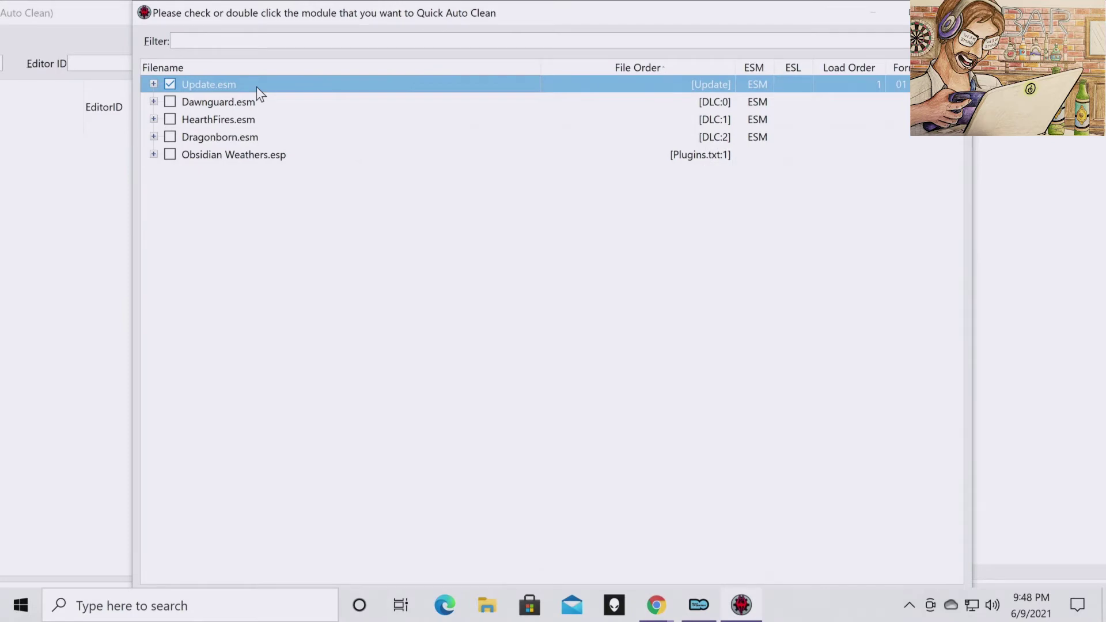
Step: Quick-clean Update.esm and maximize SSEEdit to read the log: 0 ITM, 3 NavMeshes unfixable
double_click(256, 86)
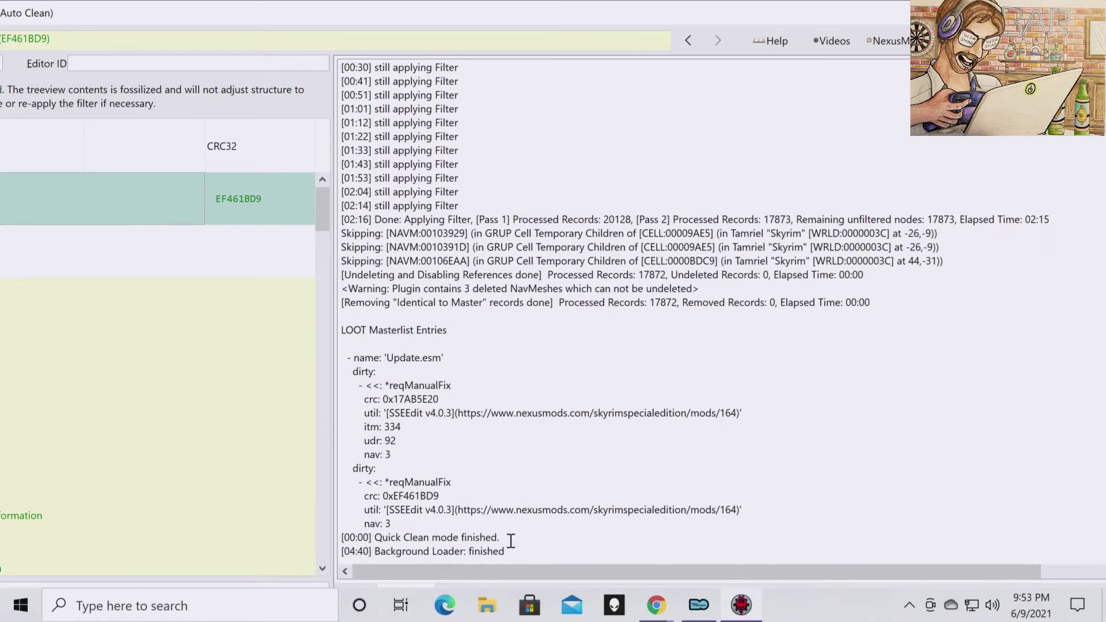
double_click(343, 12)
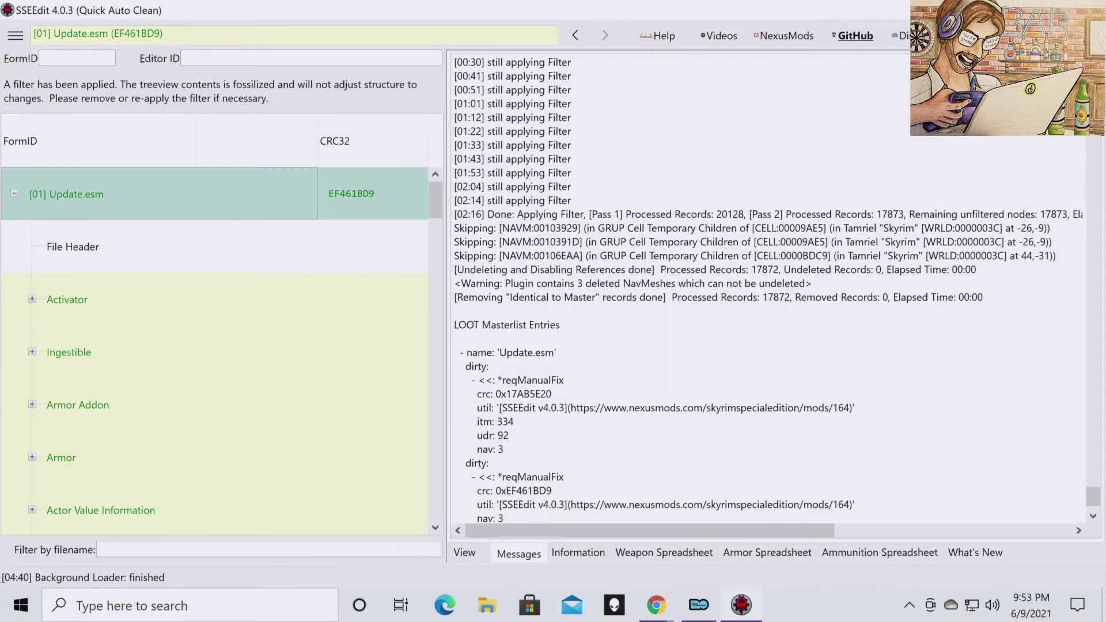
Step: Close SSEEdit, quick-clean Dawnguard.esm in a fresh run, then close SSEEdit again
key(alt+F4)
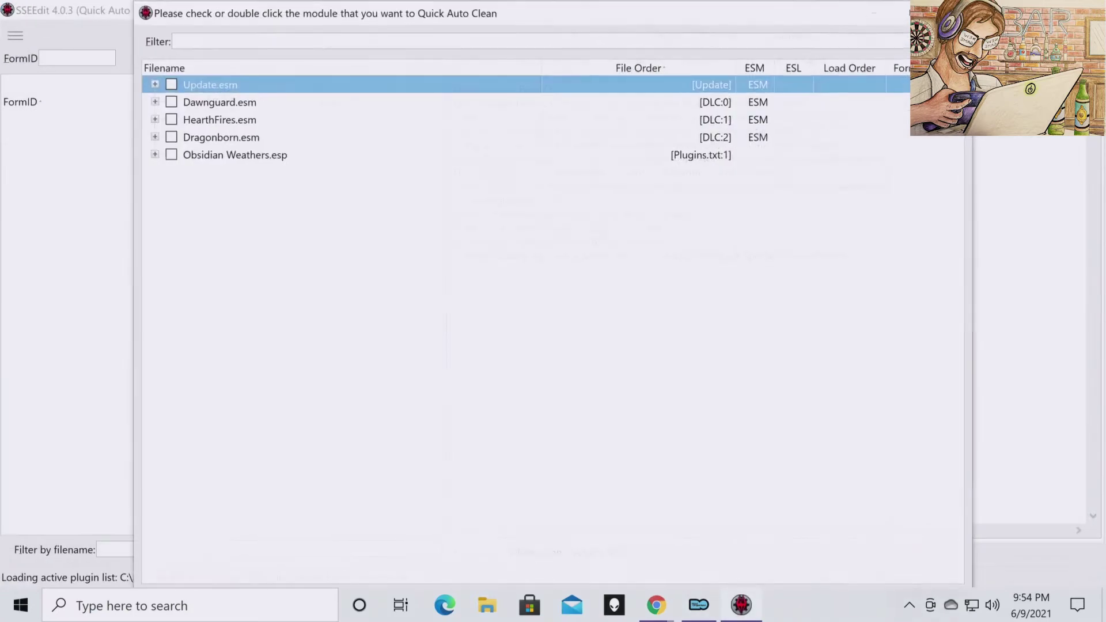
double_click(202, 104)
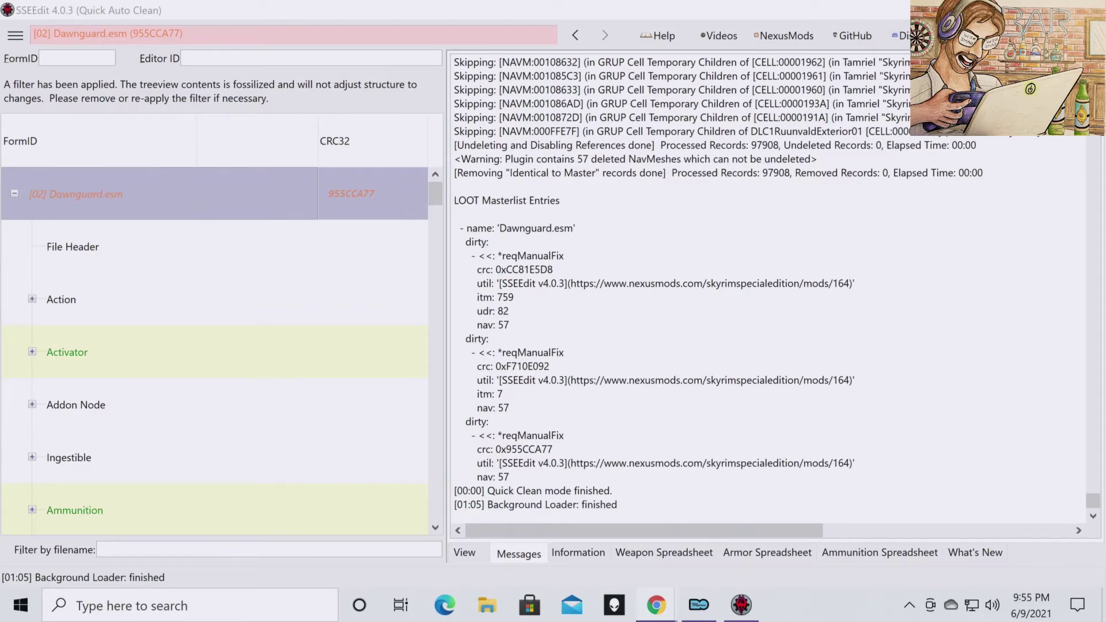
key(alt+F4)
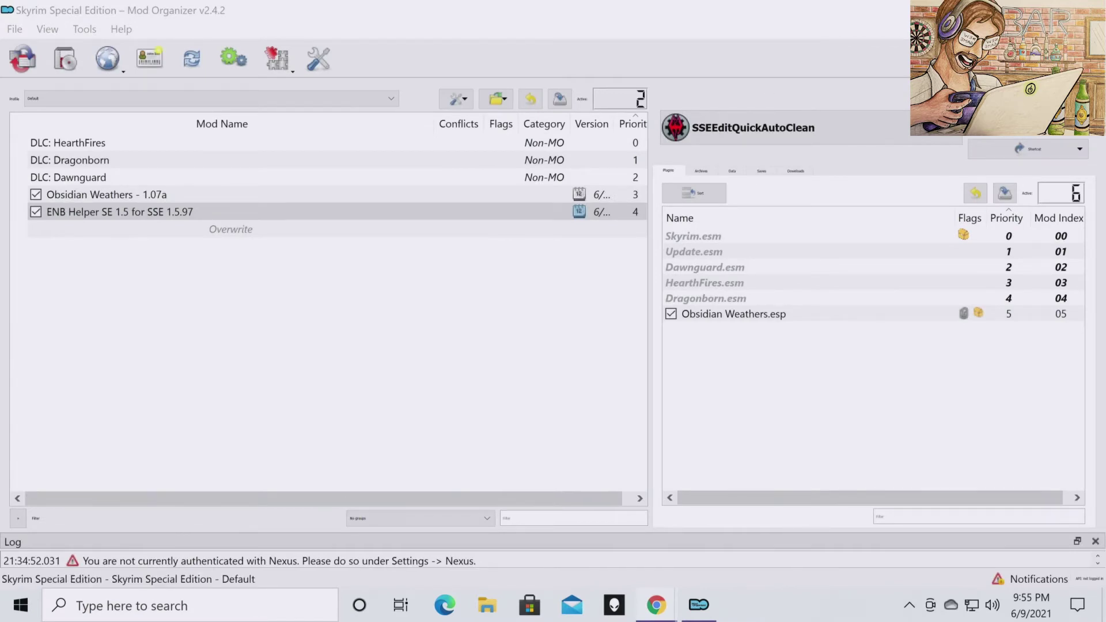
Step: Switch the Mod Organizer 2 executable from SSEEditQuickAutoClean to plain SSEEdit
click(858, 144)
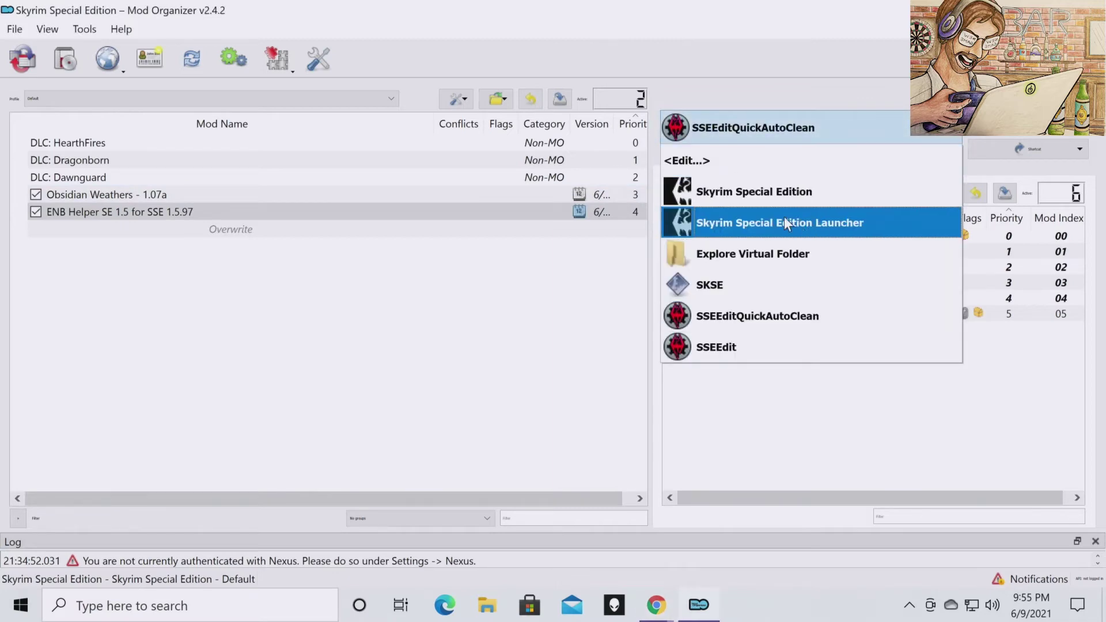
click(742, 350)
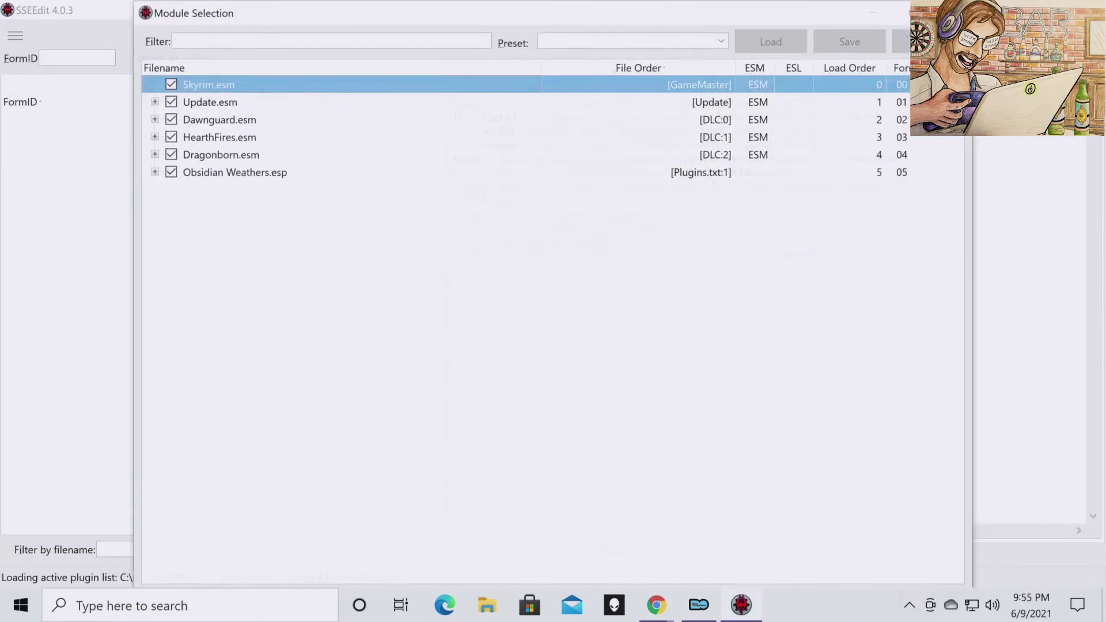
Step: Load all six modules and expand Dawnguard.esm down to its Cell group
double_click(240, 120)
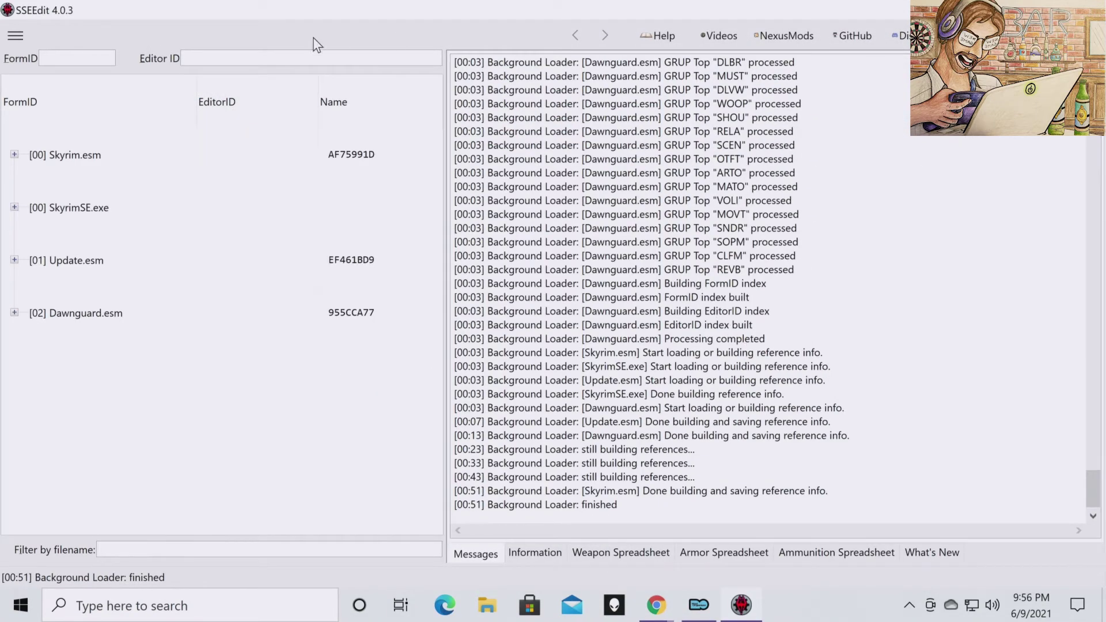
click(95, 315)
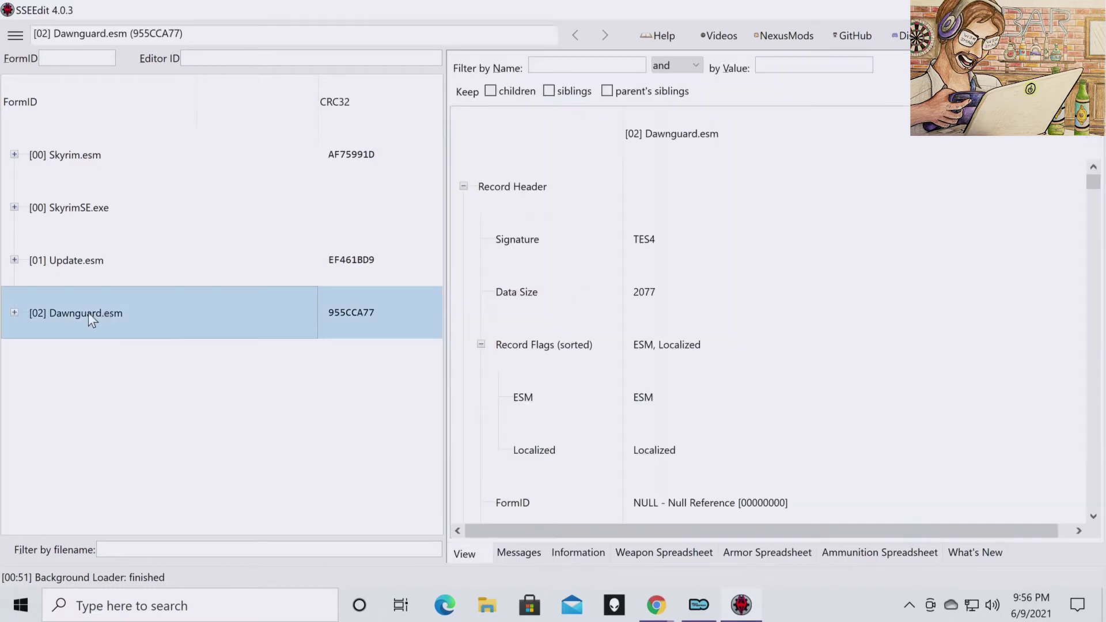
click(14, 312)
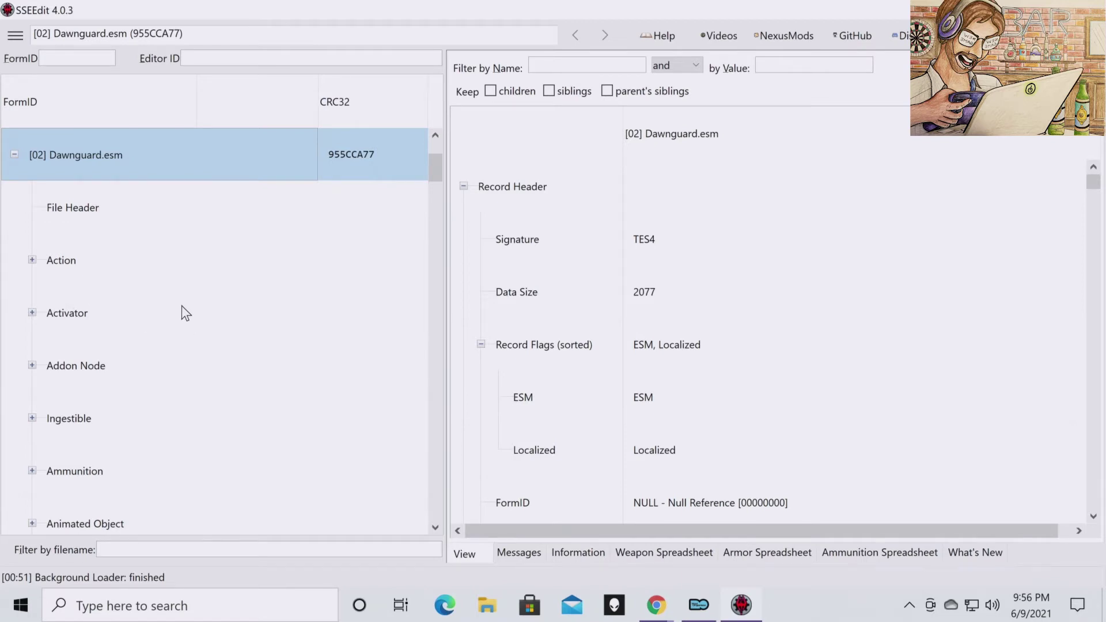
scroll(186, 312, down, 4)
click(92, 313)
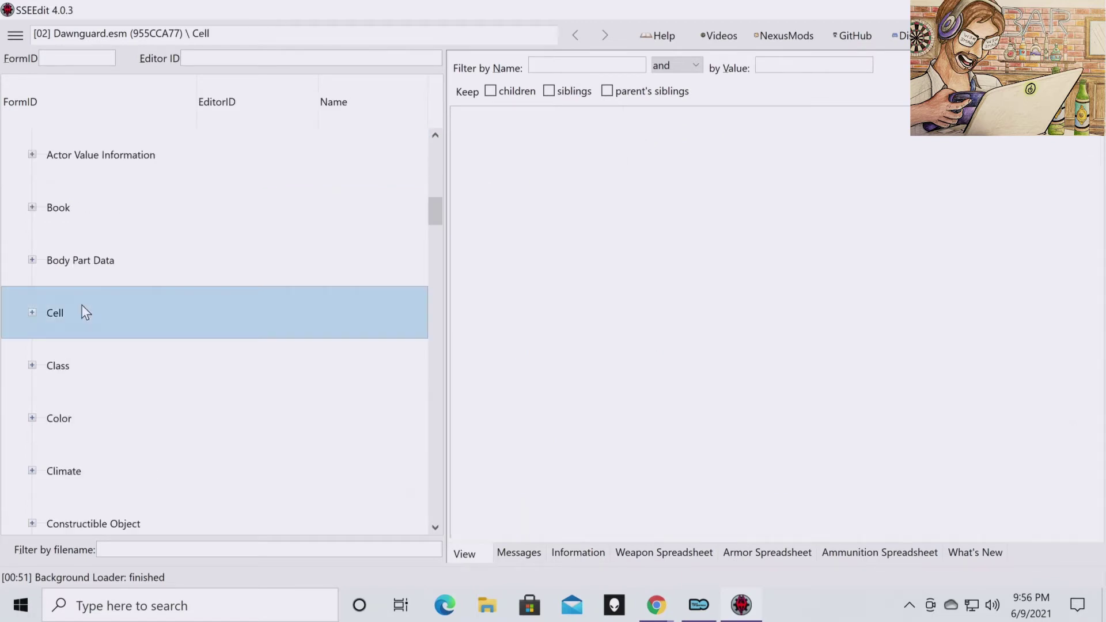
click(32, 313)
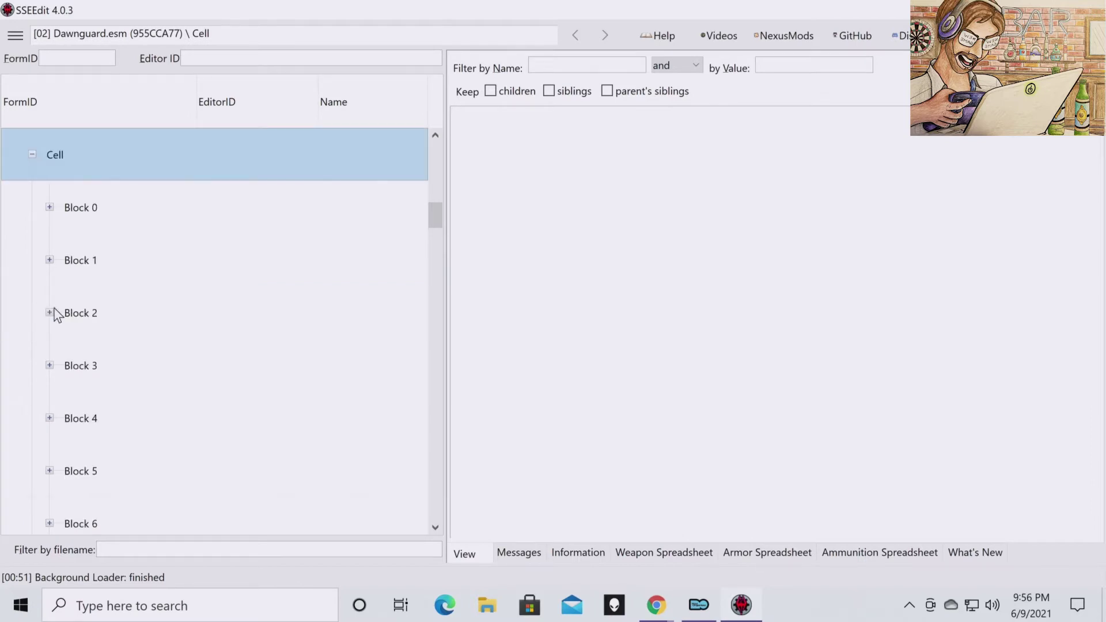
Step: Drill into Block 5 > Sub-Block 3 and open cell 00016BCF RiftenRaggedFlagon
click(50, 471)
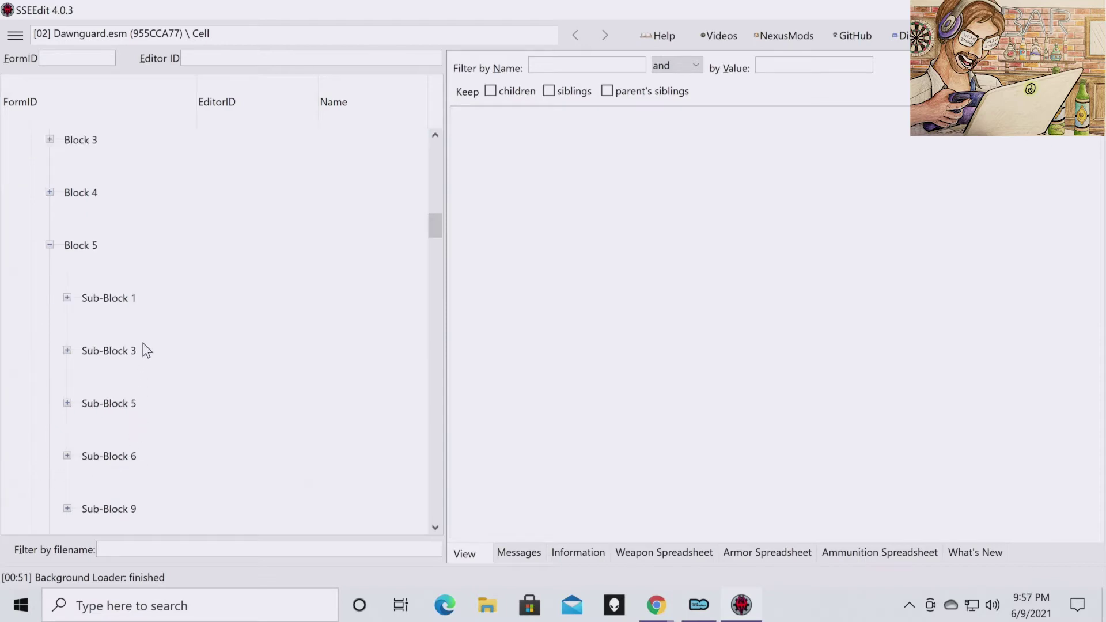
click(130, 358)
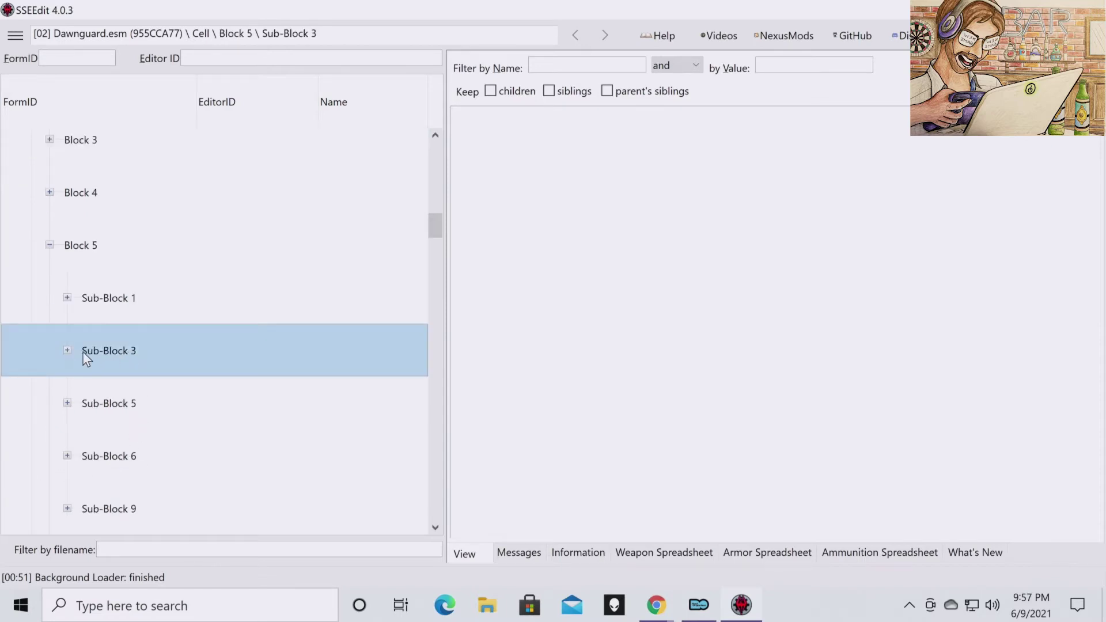
click(68, 351)
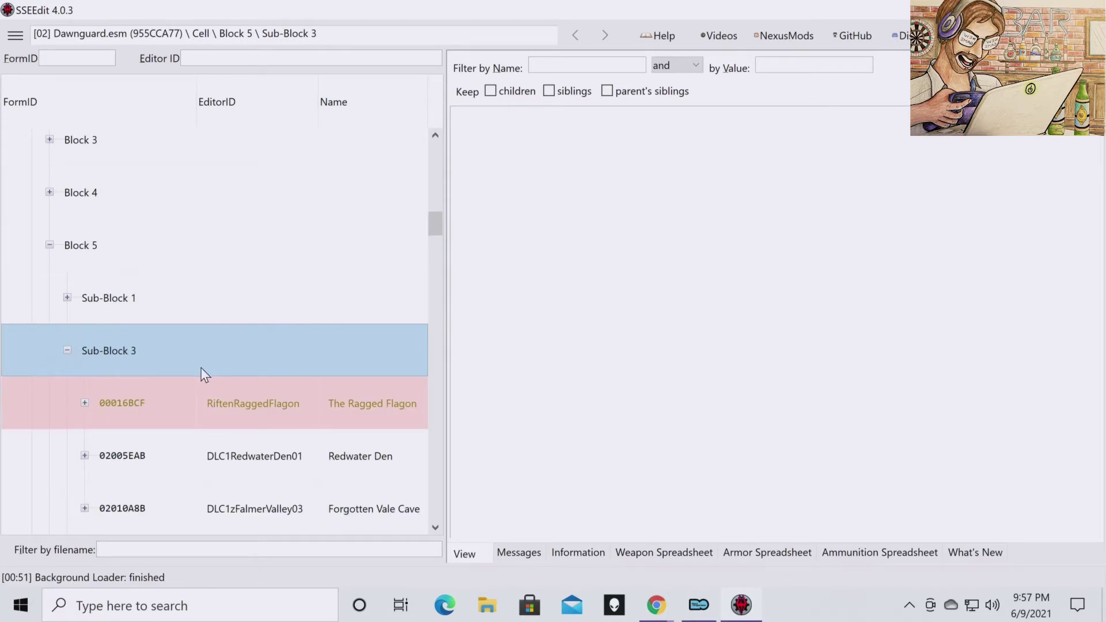
scroll(215, 339, down, 1)
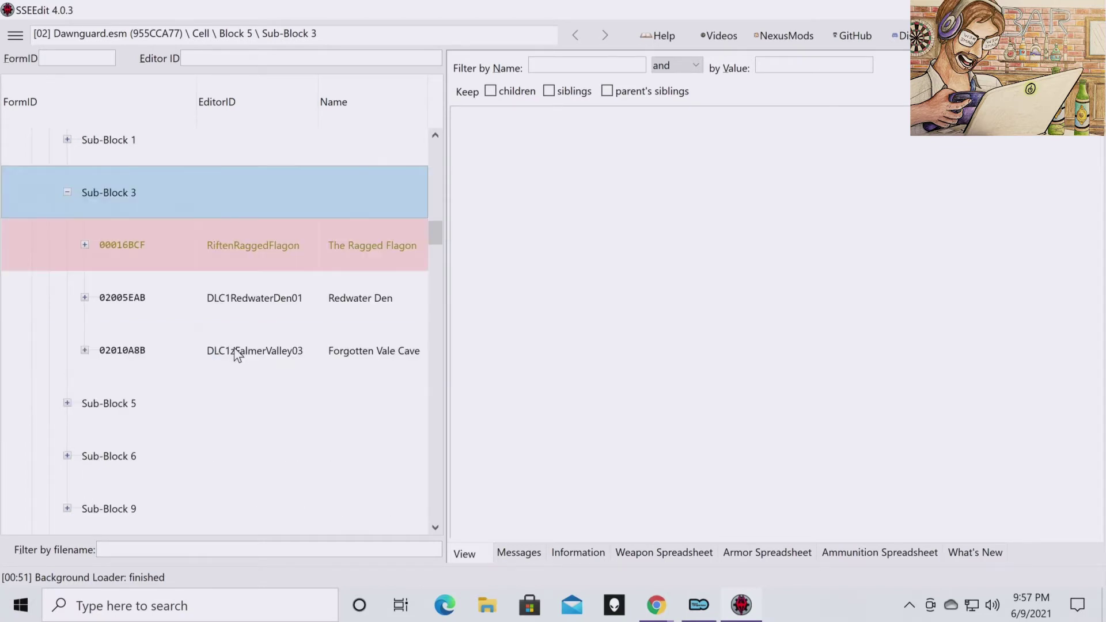
click(154, 265)
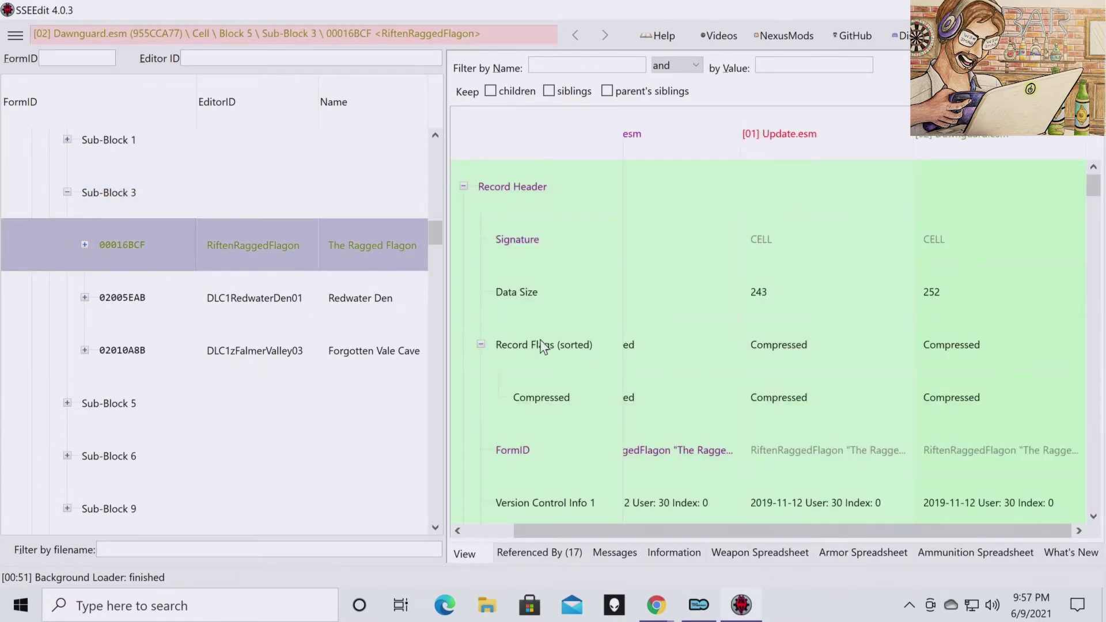
Step: Scroll the RiftenRaggedFlagon record down to the XEZN row where Dawnguard.esm sets RiftenRatwayZone
scroll(683, 346, down, 3)
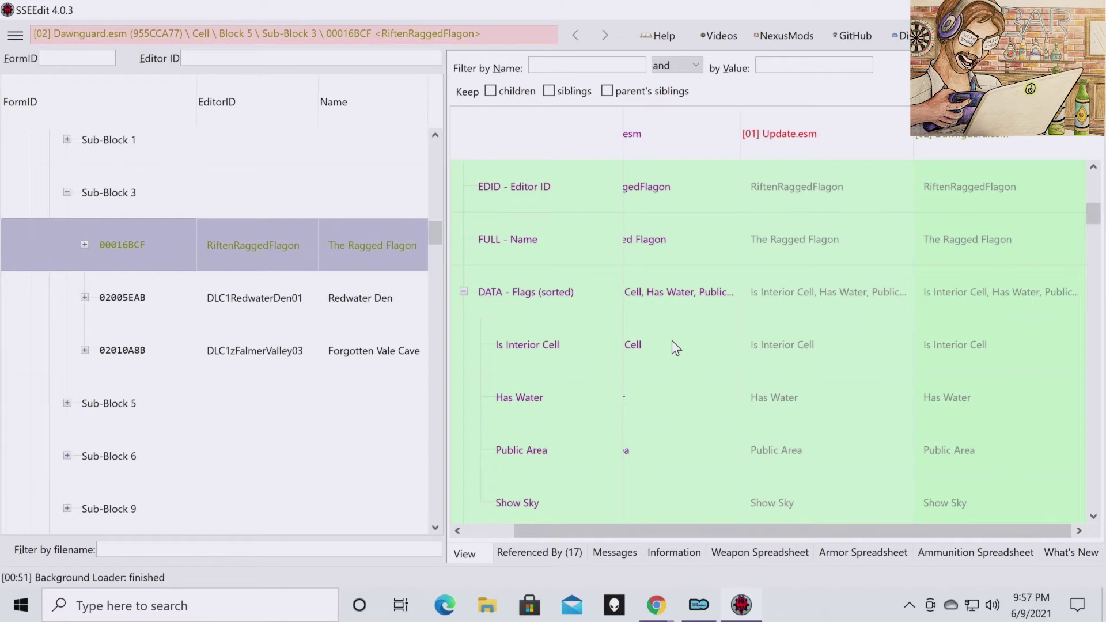
scroll(674, 345, down, 3)
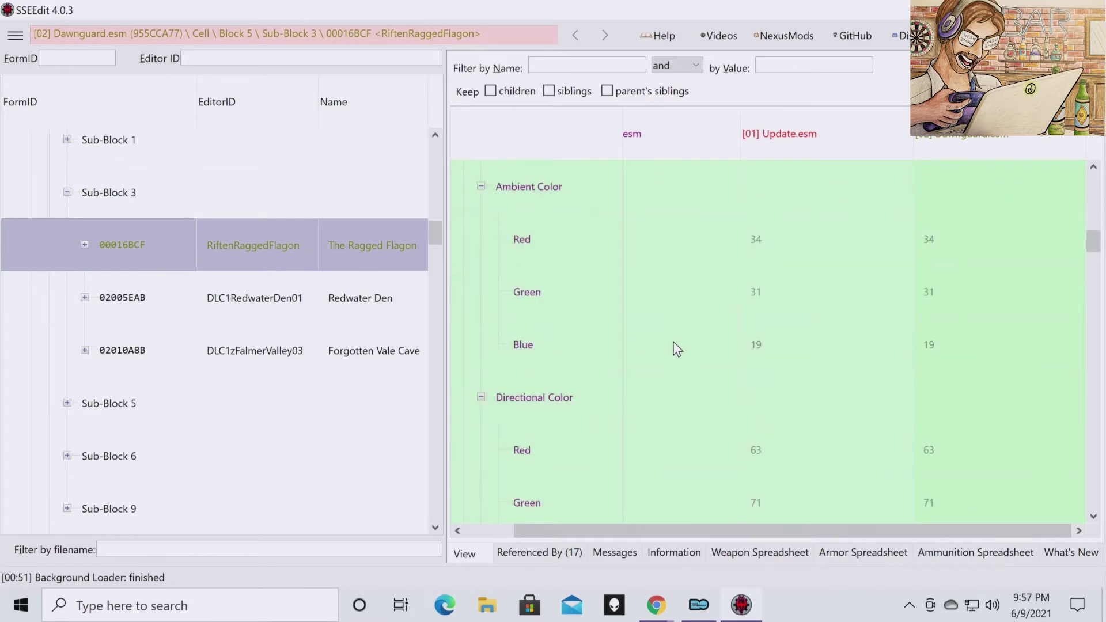
scroll(674, 345, down, 10)
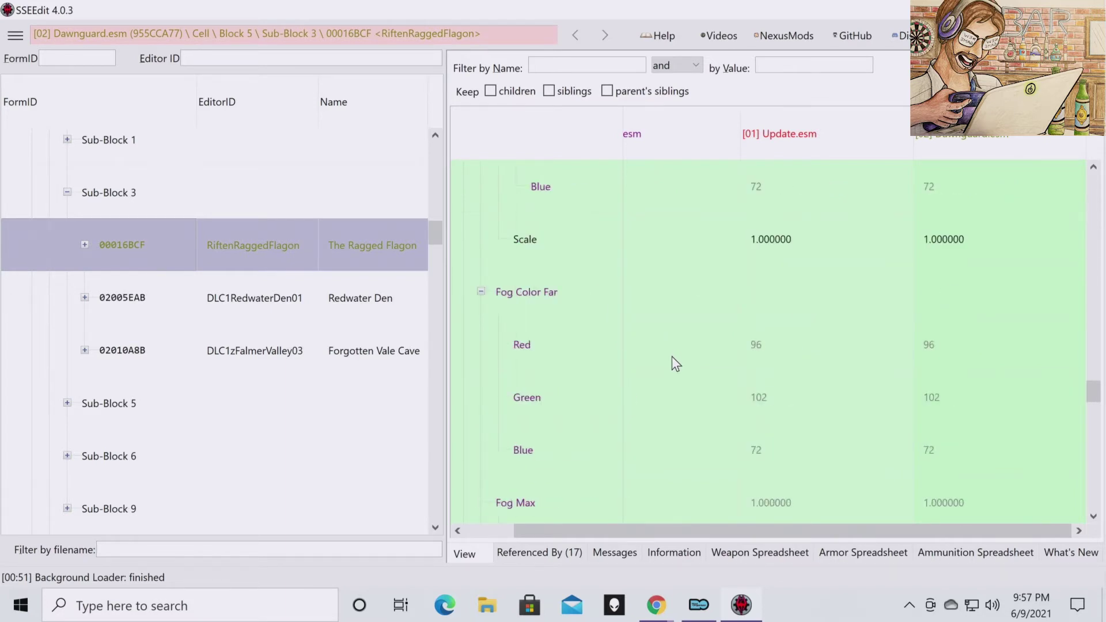
scroll(672, 357, down, 10)
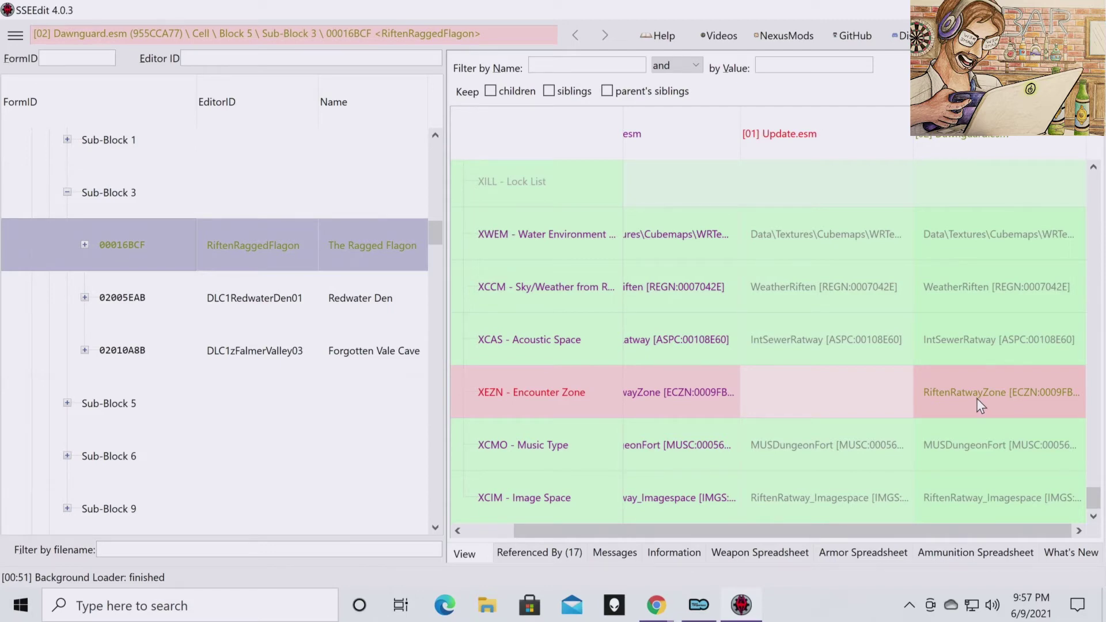
Step: Remove Dawnguard.esm's XEZN Encounter Zone value, confirming the edit warning with 'Yes I'm absolutely sure'
right_click(976, 399)
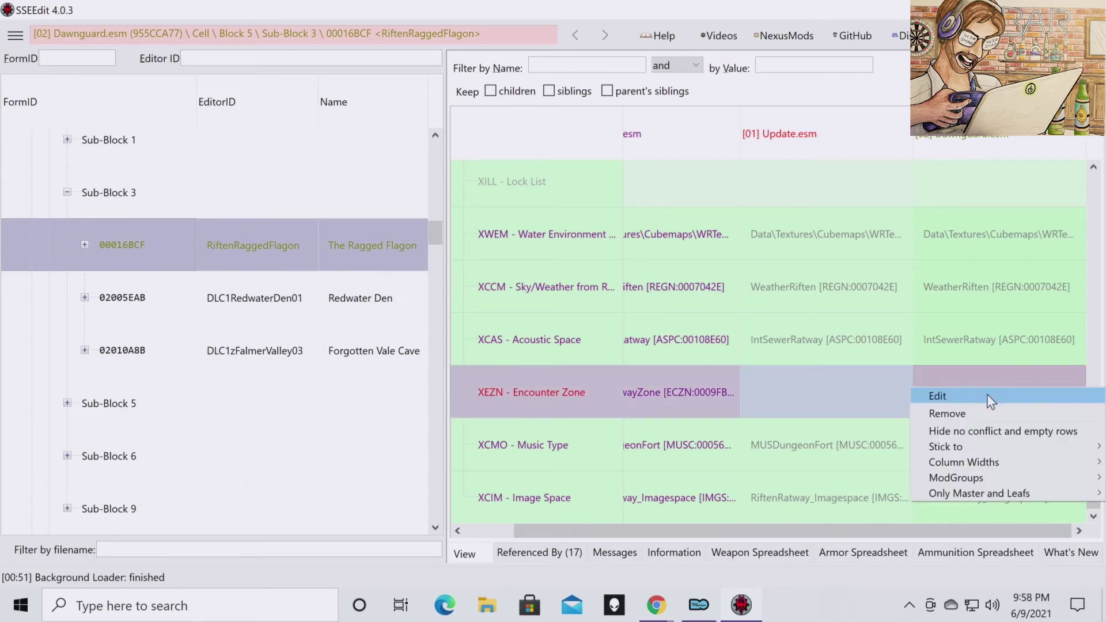
click(982, 412)
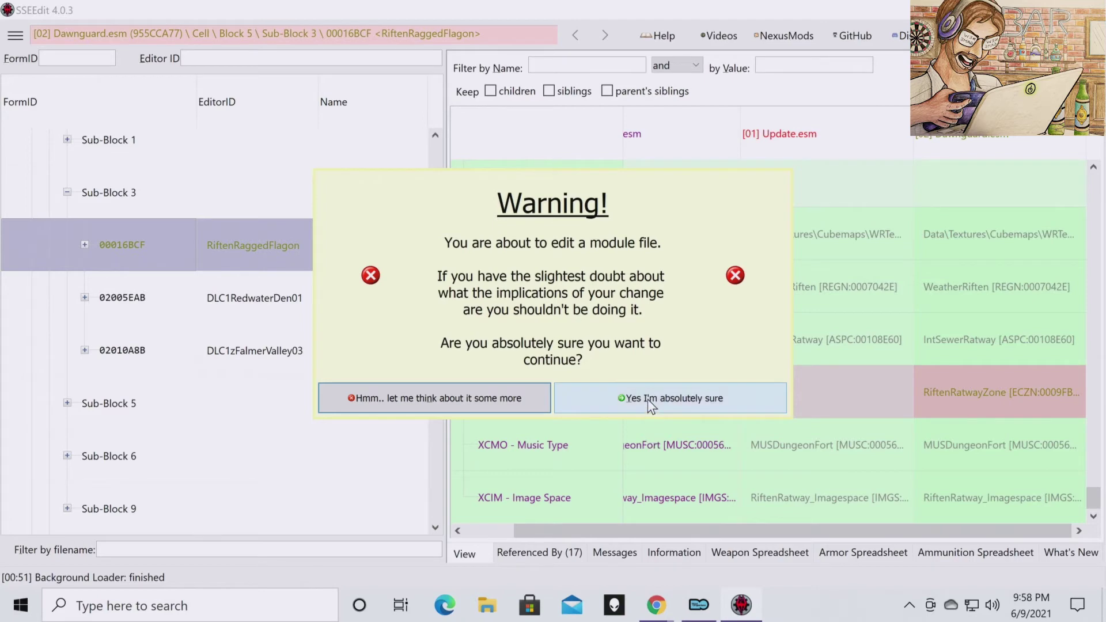
click(647, 399)
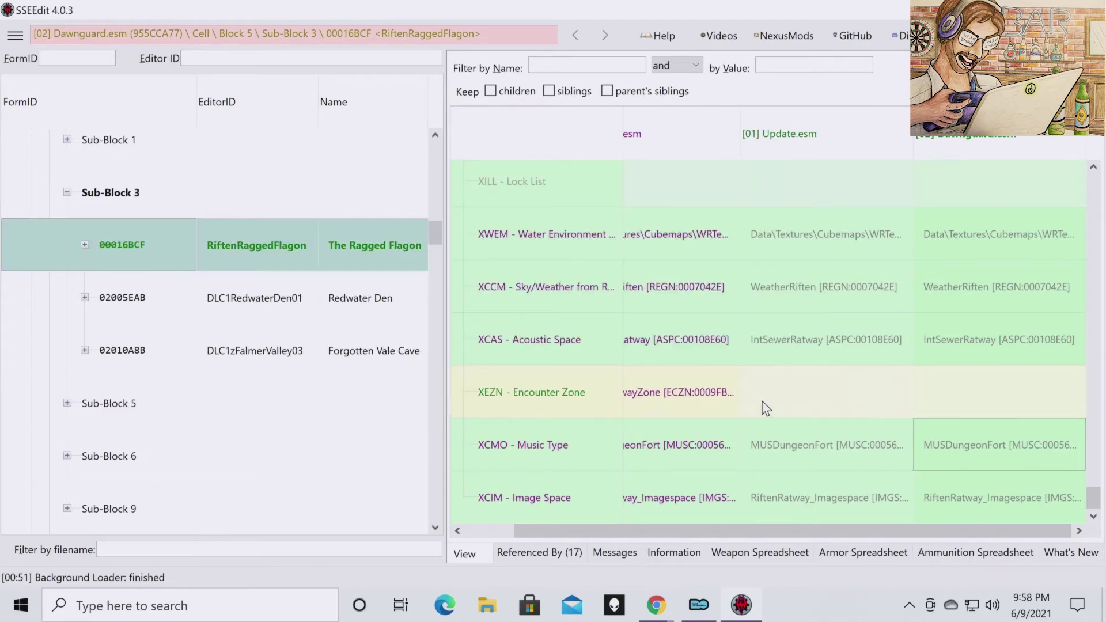
click(778, 401)
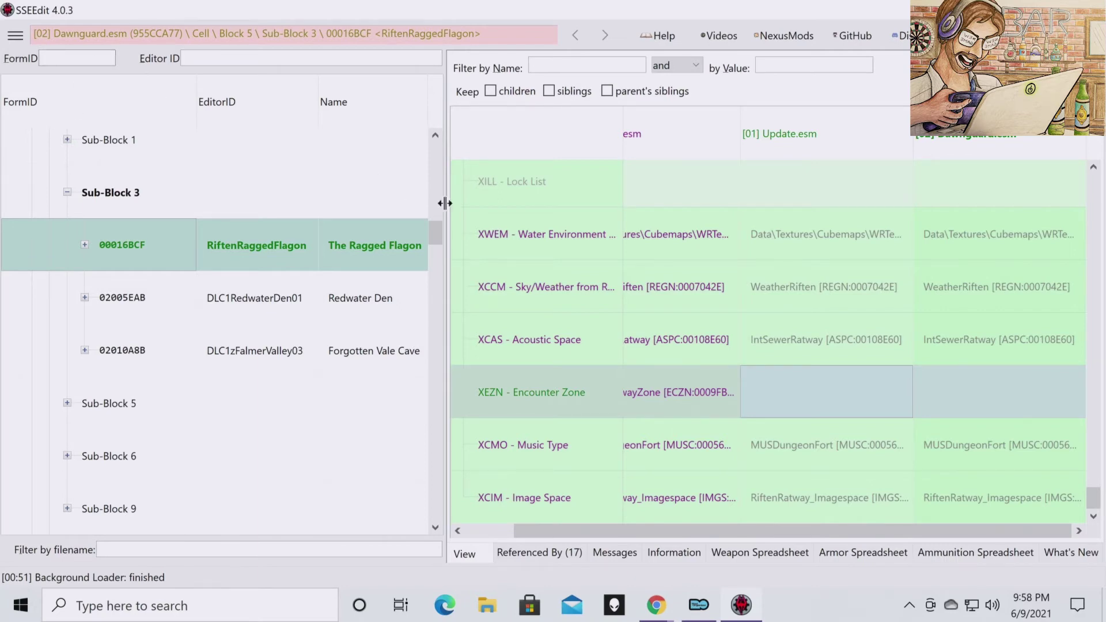
Step: Collapse Sub-Block 3 and expand Dawnguard.esm's Cell > Block 2 > Sub-Block 1
click(68, 195)
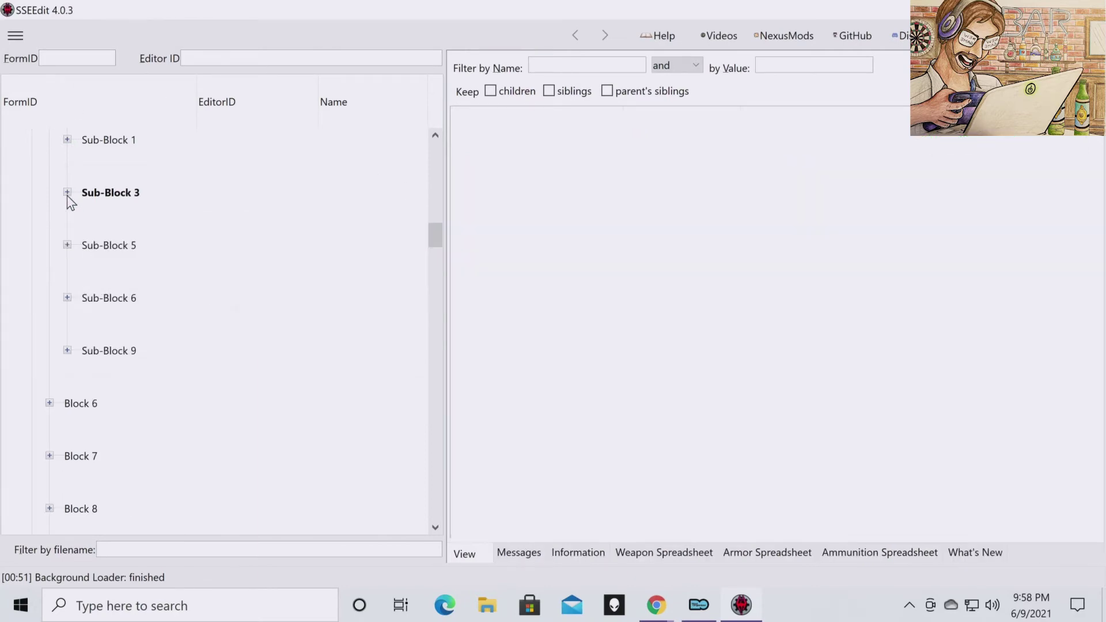
scroll(86, 237, up, 3)
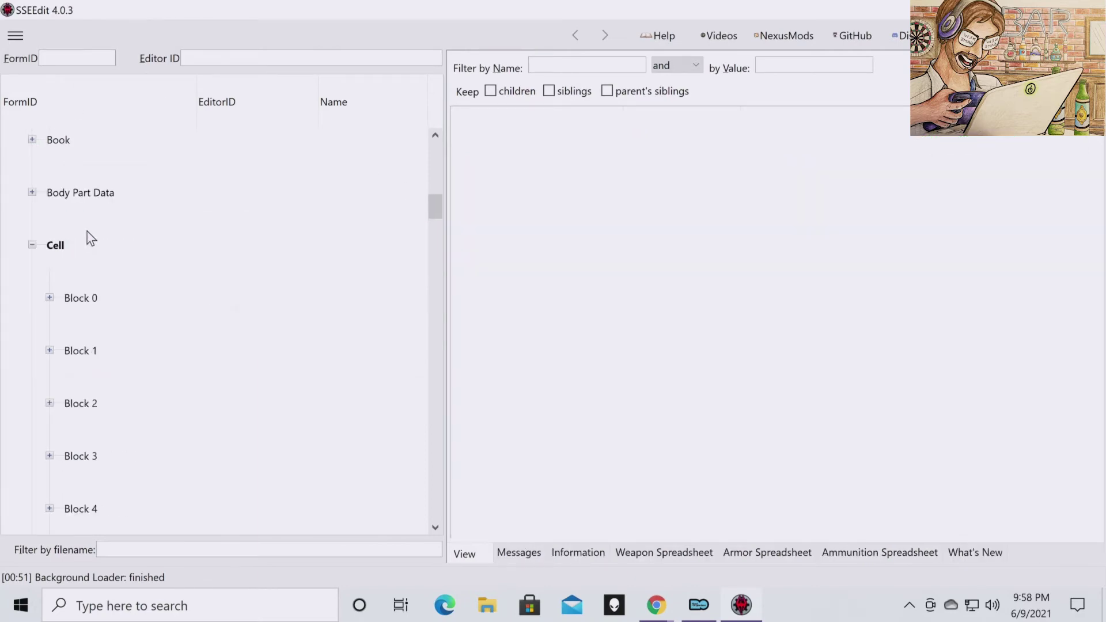
click(33, 245)
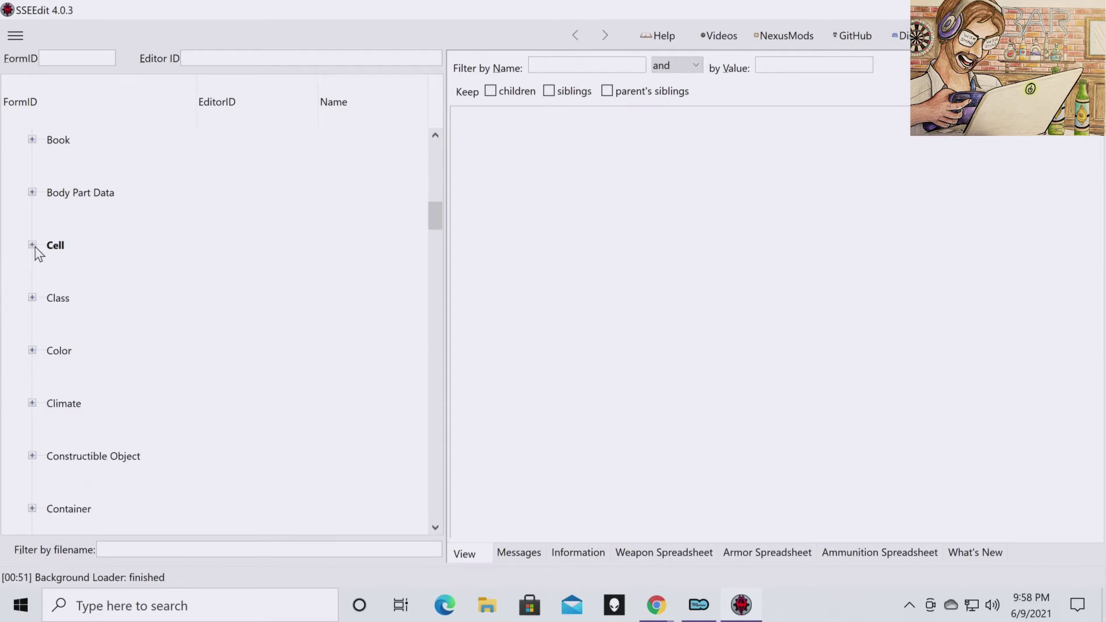
click(32, 245)
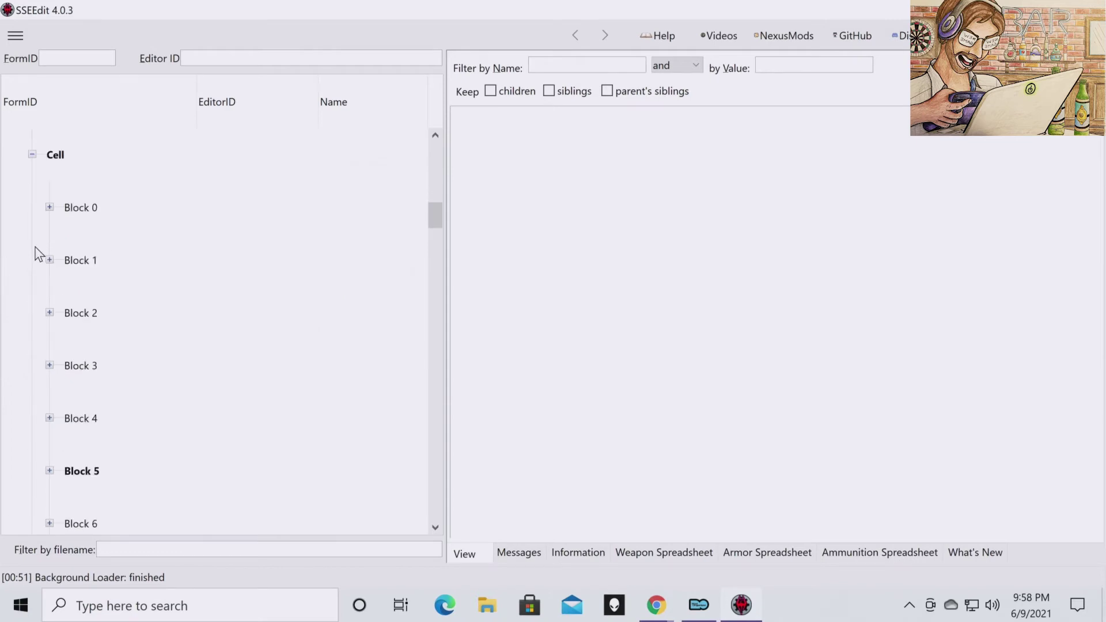
click(50, 314)
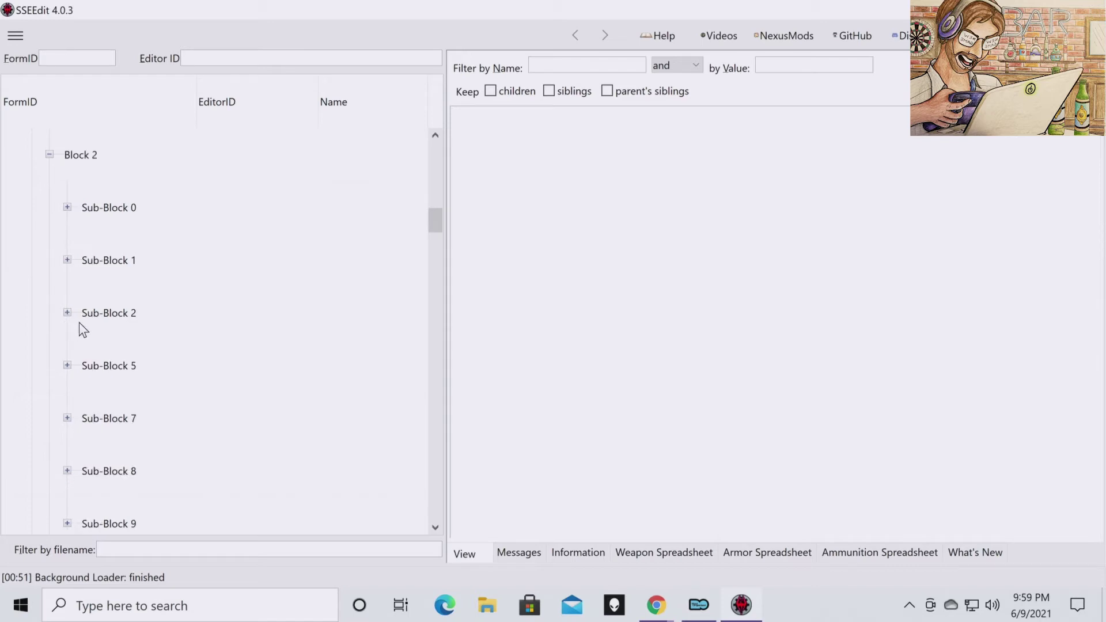
click(68, 260)
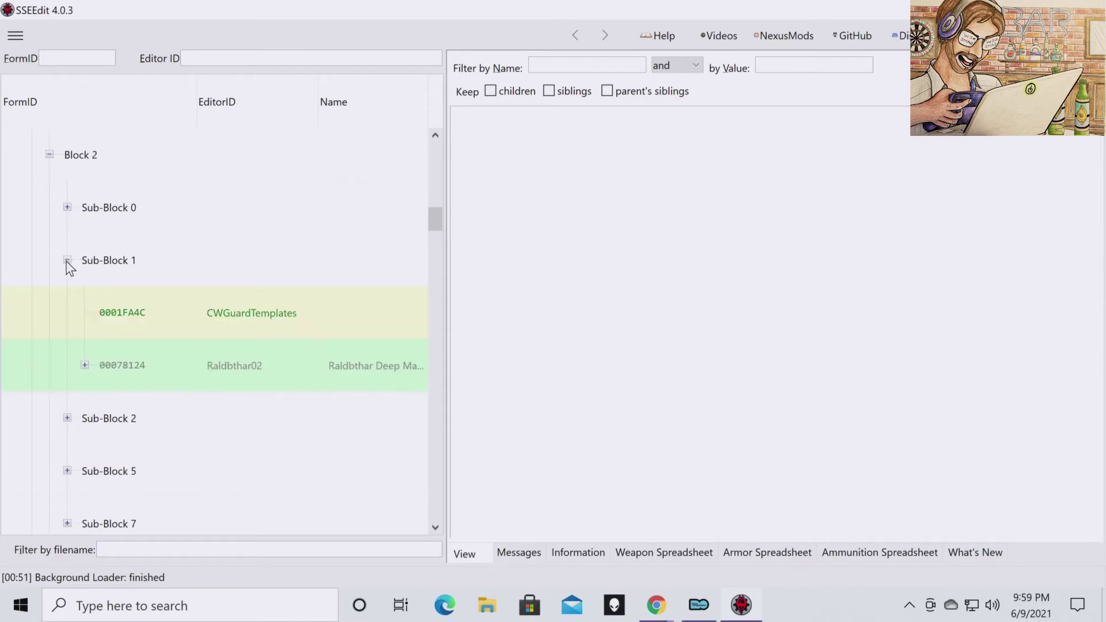
Step: Remove record 0001FA4C CWGuardTemplates, confirm with Yes, and collapse Sub-Block 1
click(174, 320)
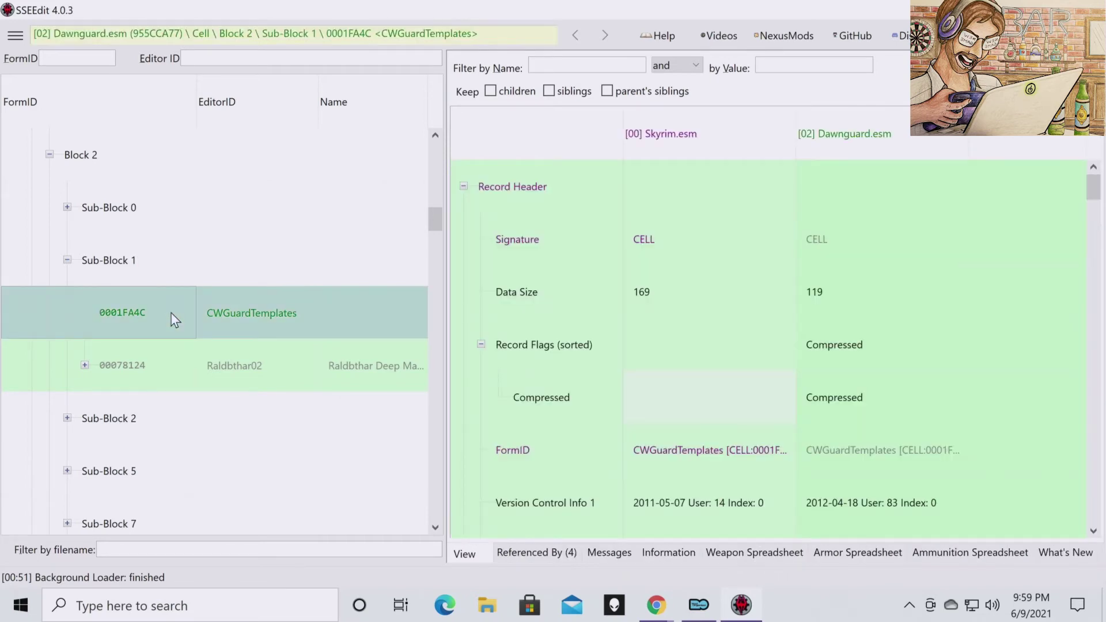
right_click(150, 316)
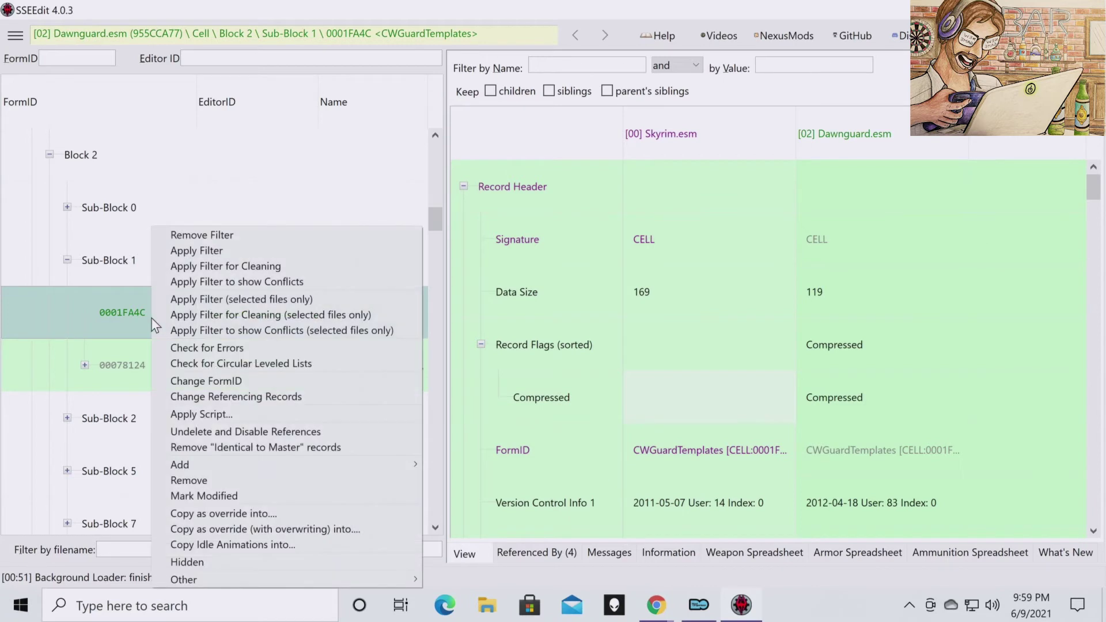
click(199, 478)
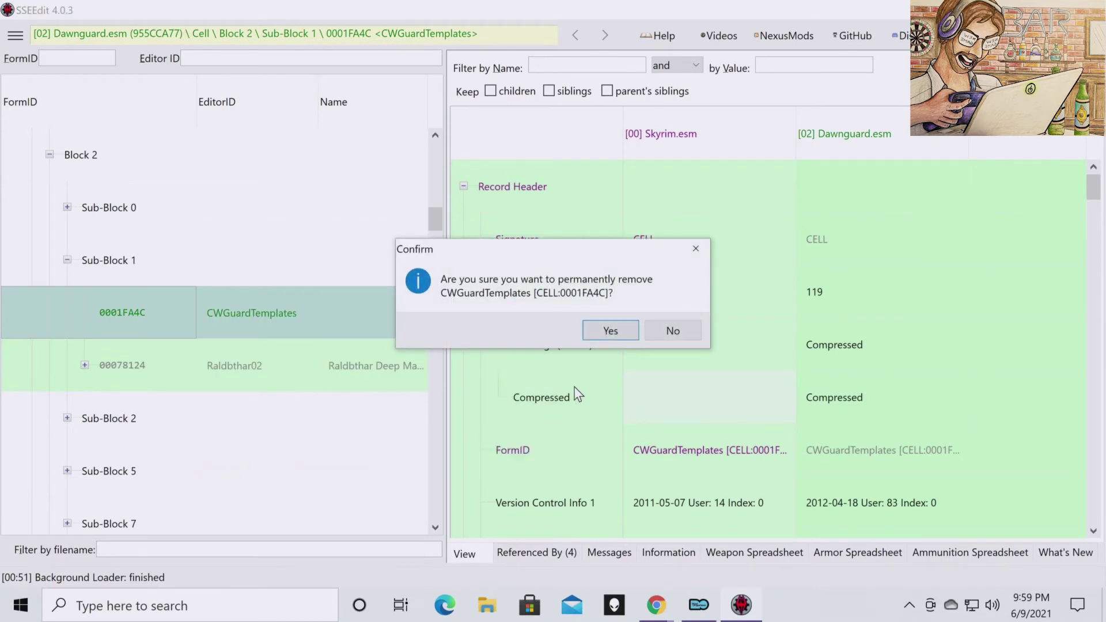
click(602, 334)
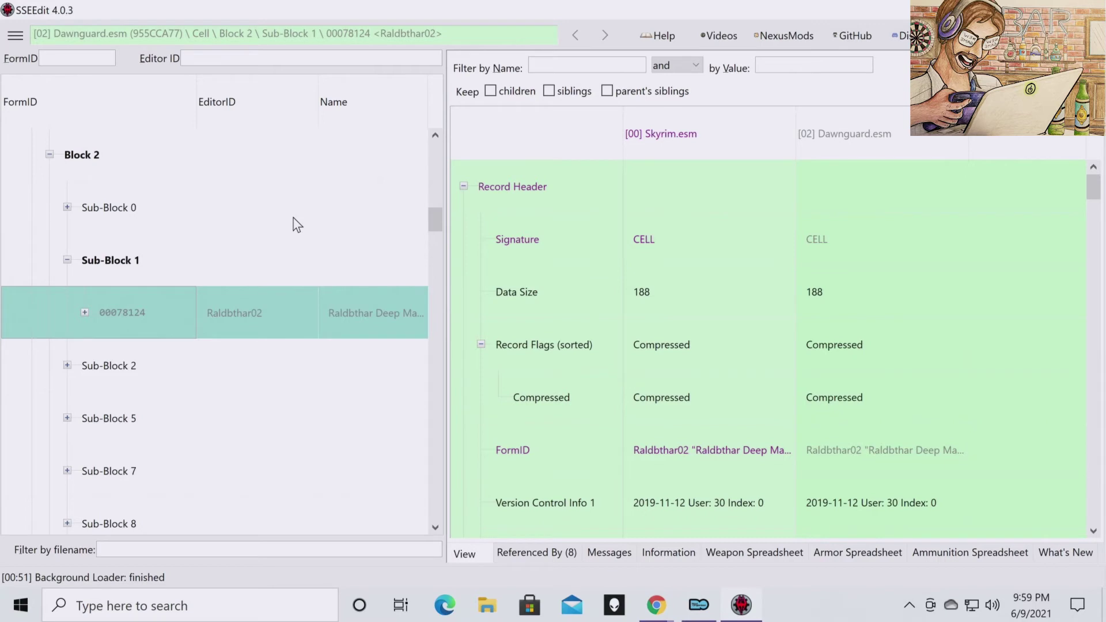
click(68, 259)
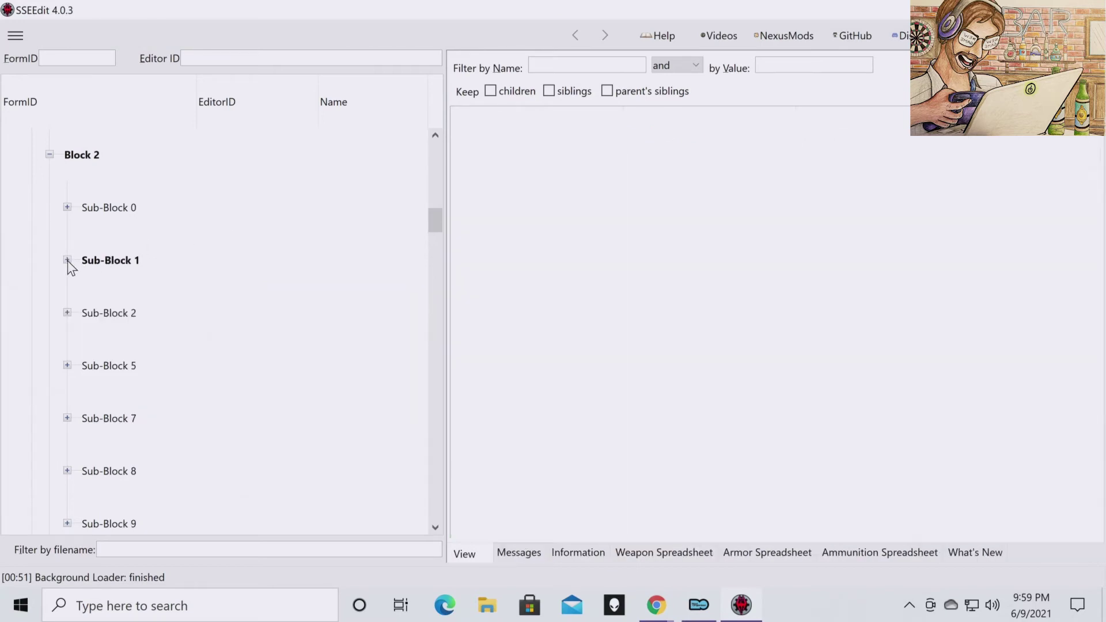
Step: Recheck Dawnguard.esm's Sub-Block 1, then collapse Block 2
click(69, 260)
click(68, 261)
drag(431, 220, 426, 221)
click(49, 140)
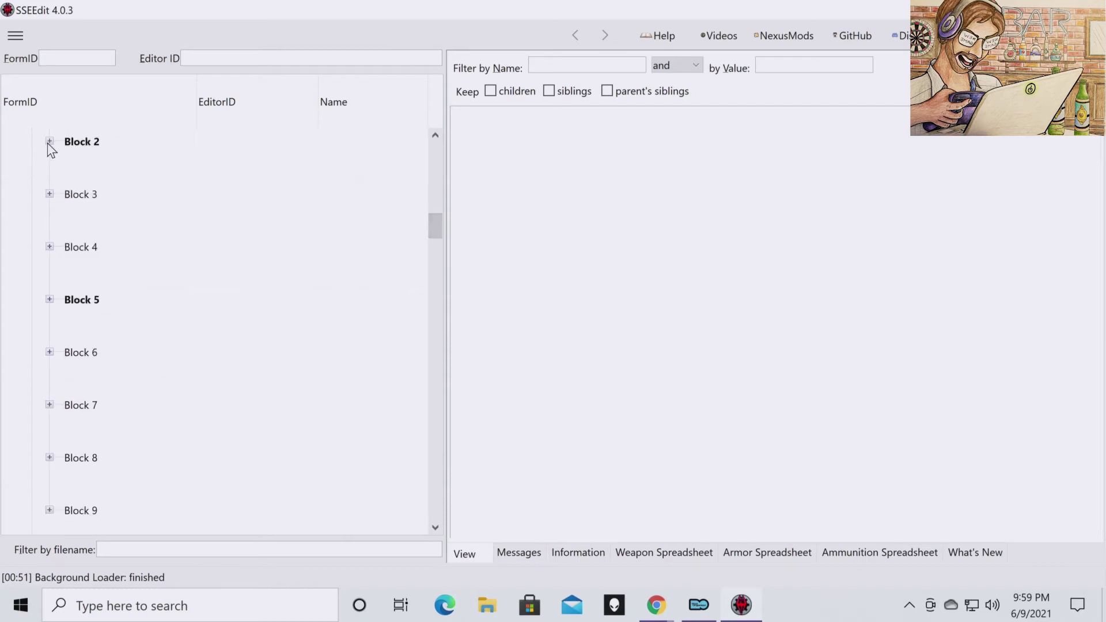
Step: Remove Block 8's Sub-Block 1 with test record 0006C3B6, confirming the warning
click(51, 459)
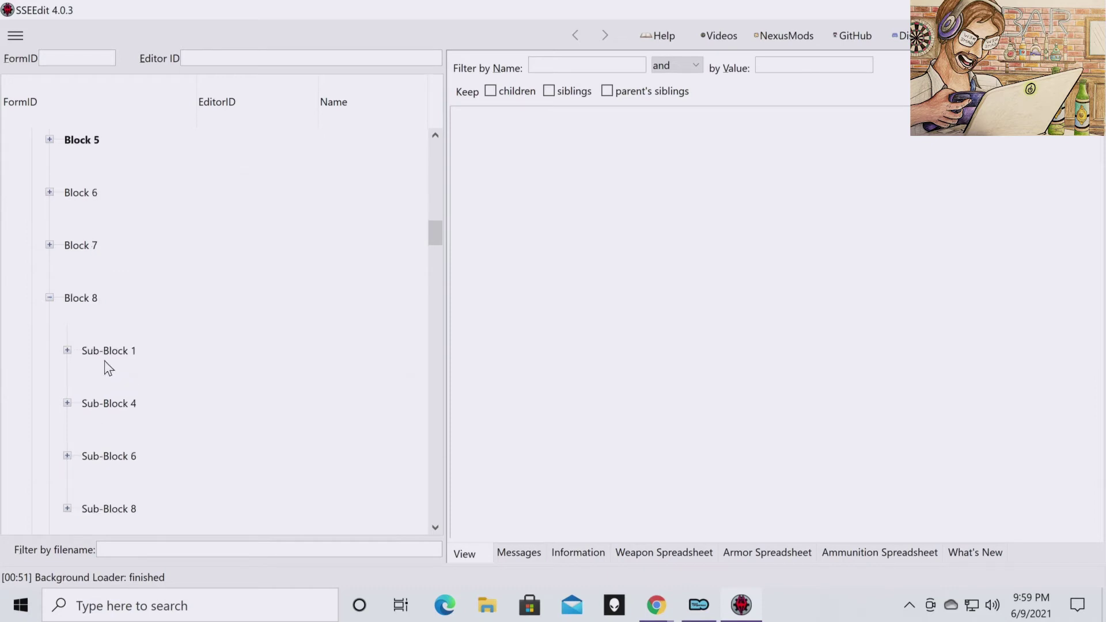
click(66, 350)
right_click(136, 362)
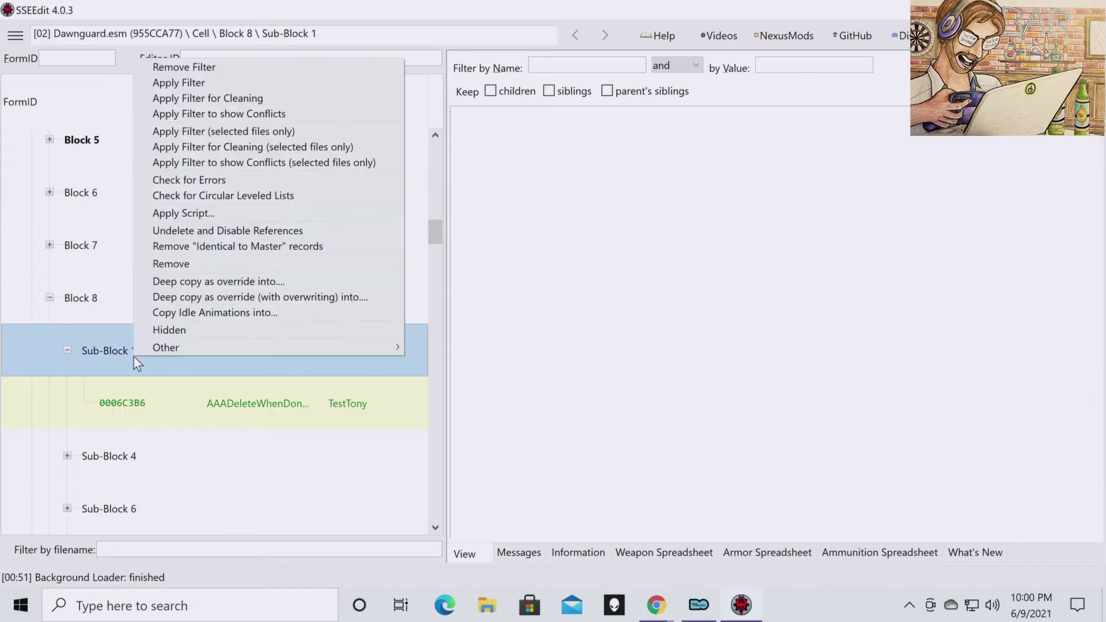
click(178, 265)
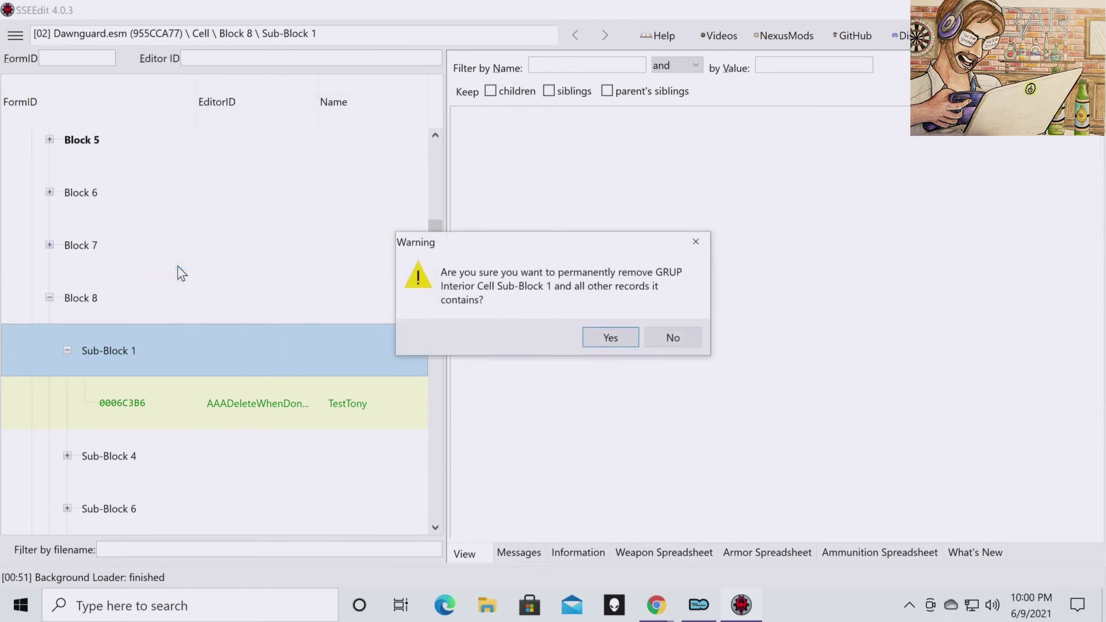
click(609, 340)
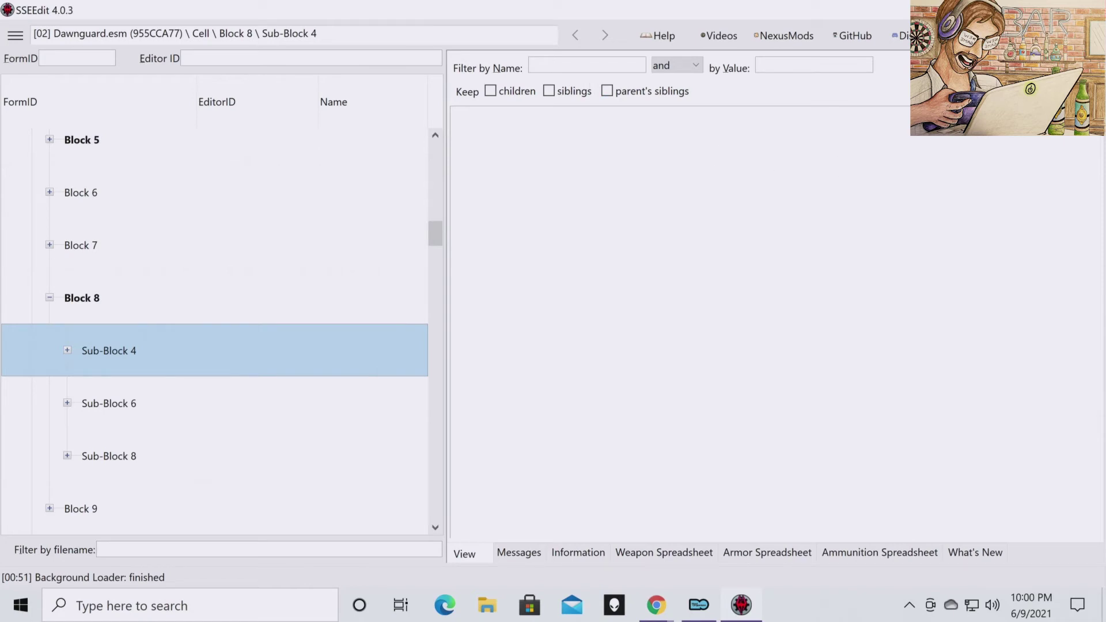
Step: Save Dawnguard.esm with a plugin backup, exit SSEEdit and return to Mod Organizer 2
key(ctrl+s)
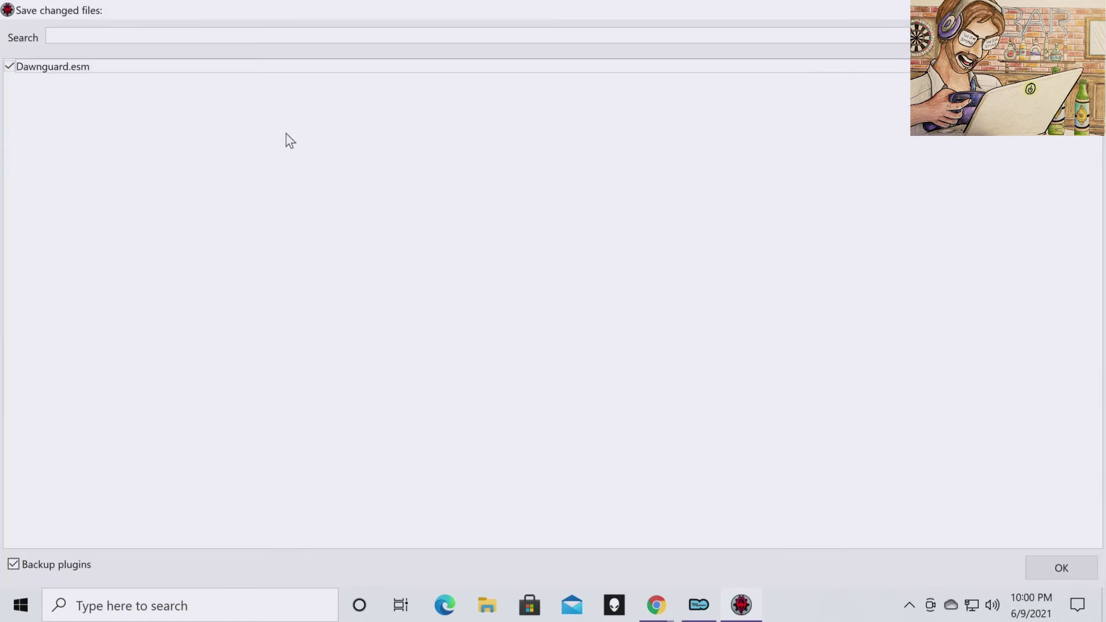
click(1038, 571)
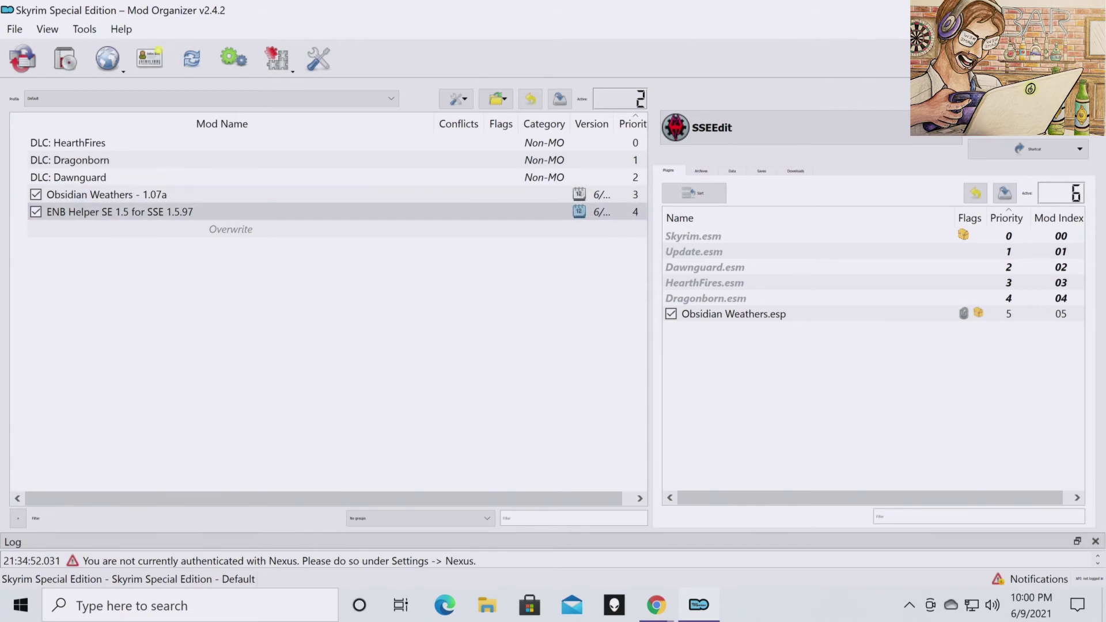
key(alt+Tab)
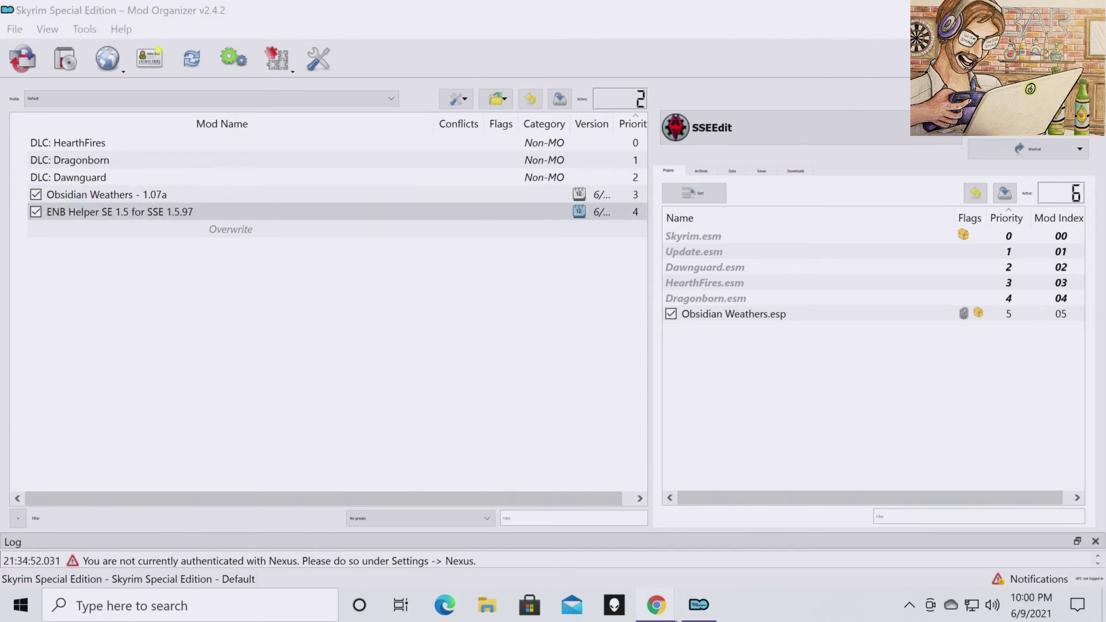
Step: Quick-clean HearthFires.esm with SSEEditQuickAutoClean, removing 221 ITM records, then close SSEEdit
click(746, 143)
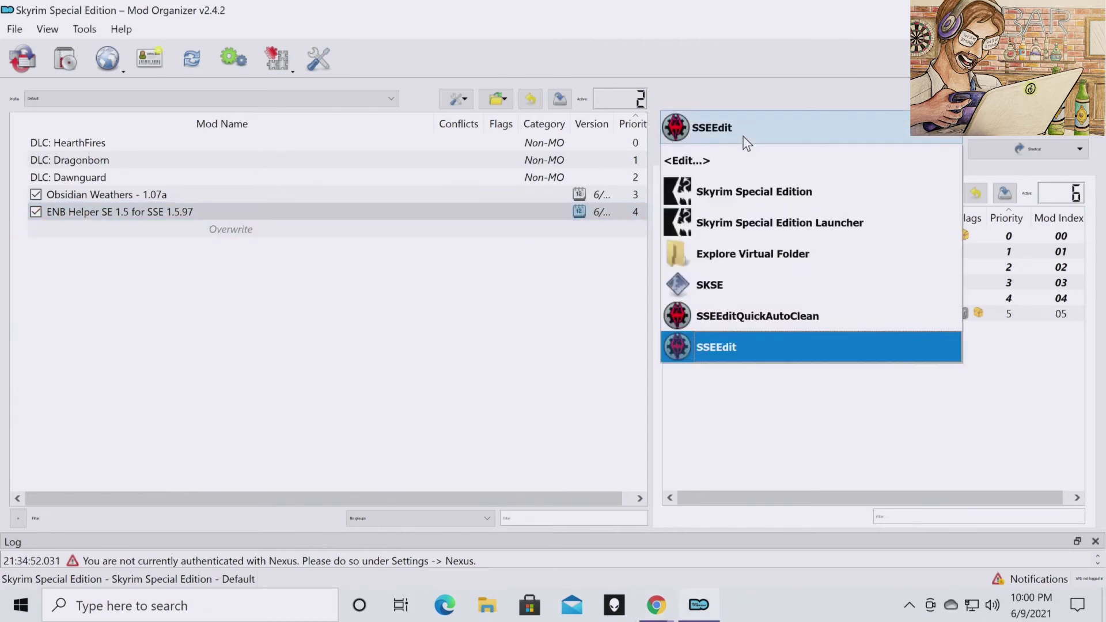
click(794, 311)
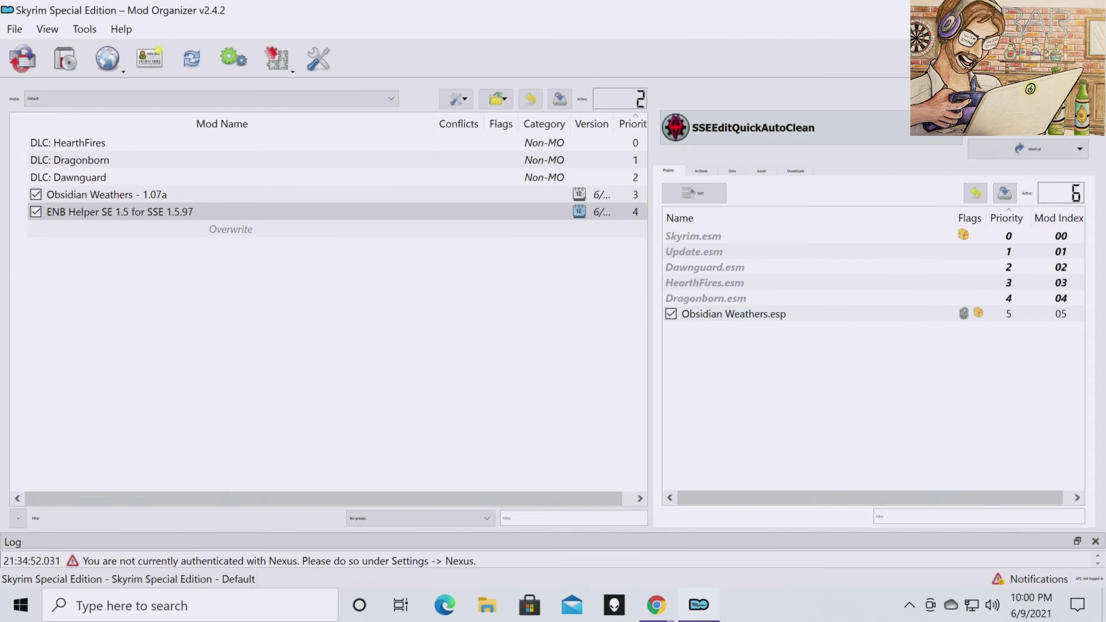
click(1025, 125)
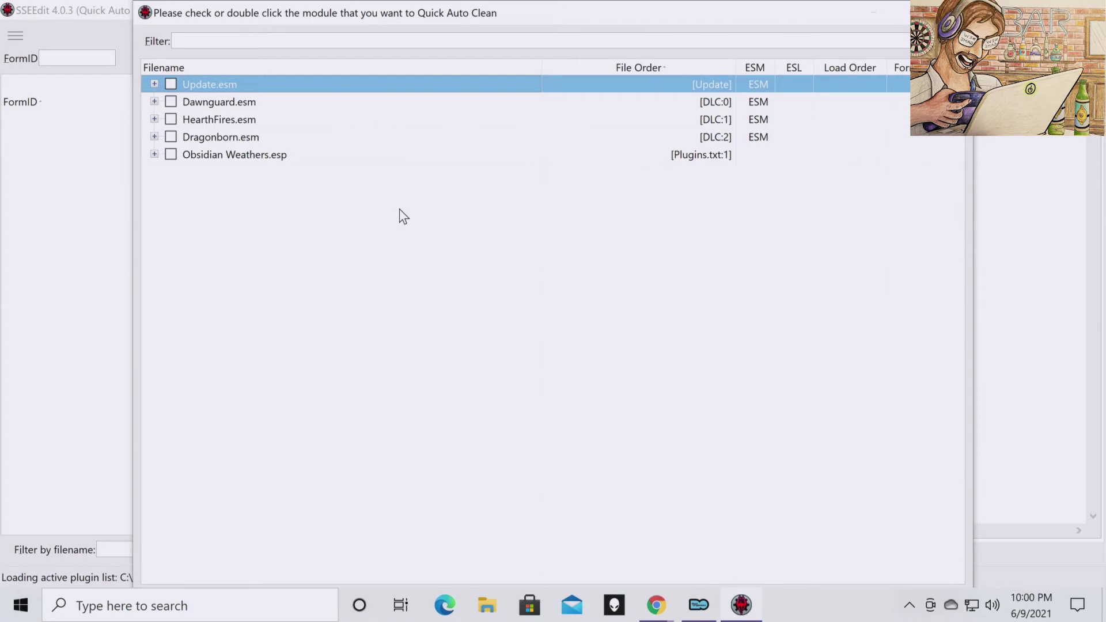
double_click(229, 119)
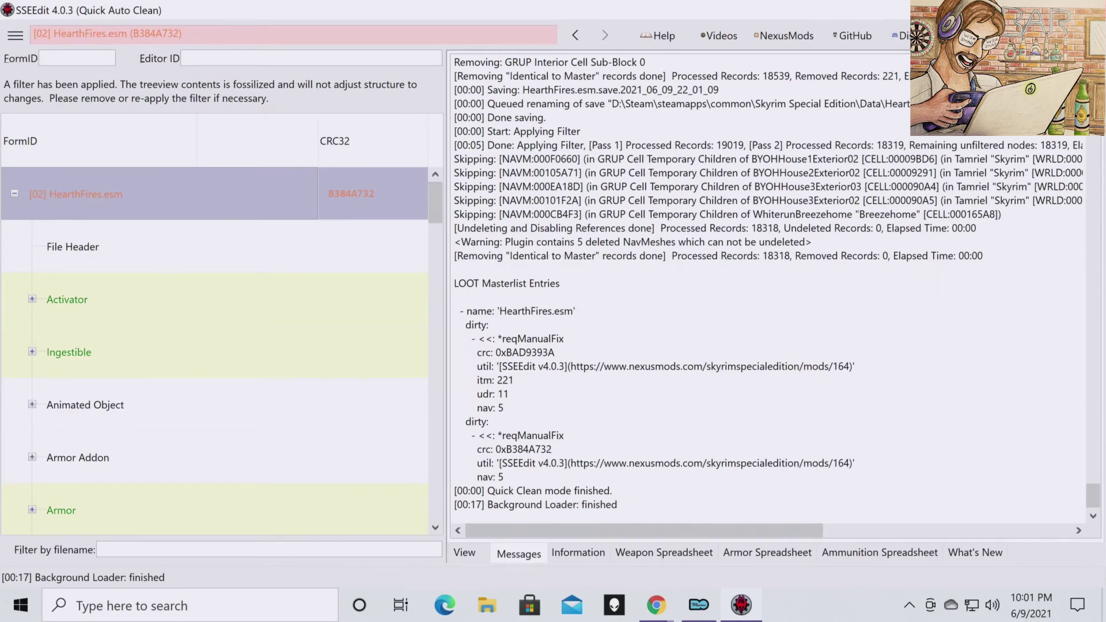
click(1093, 9)
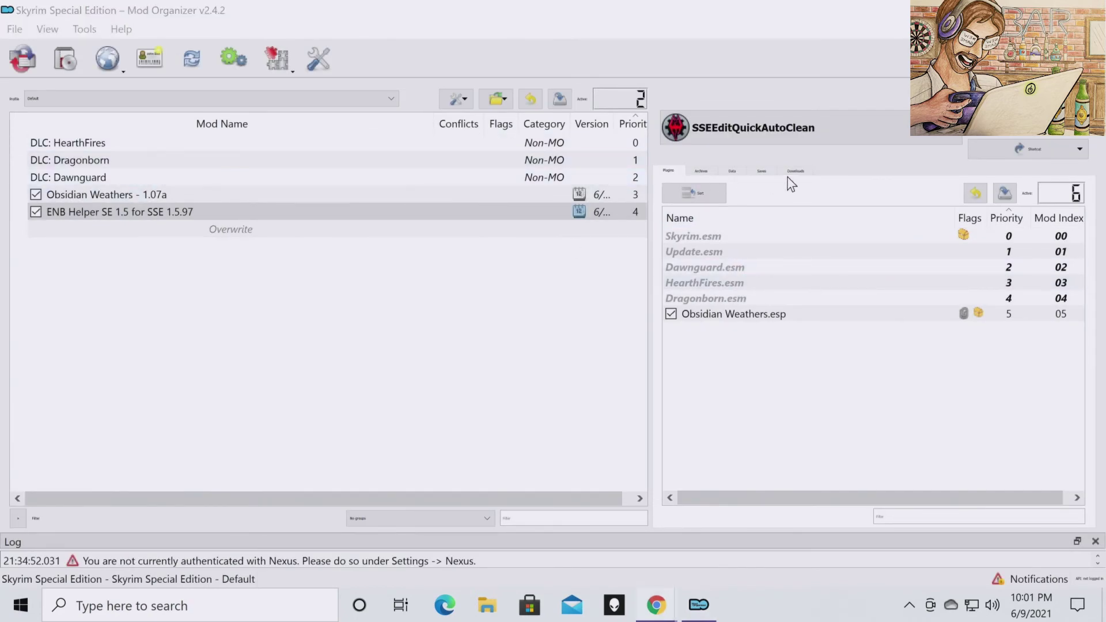
Step: Quick-clean Dragonborn.esm, removing 81 identical-to-master records, then close SSEEdit
click(898, 139)
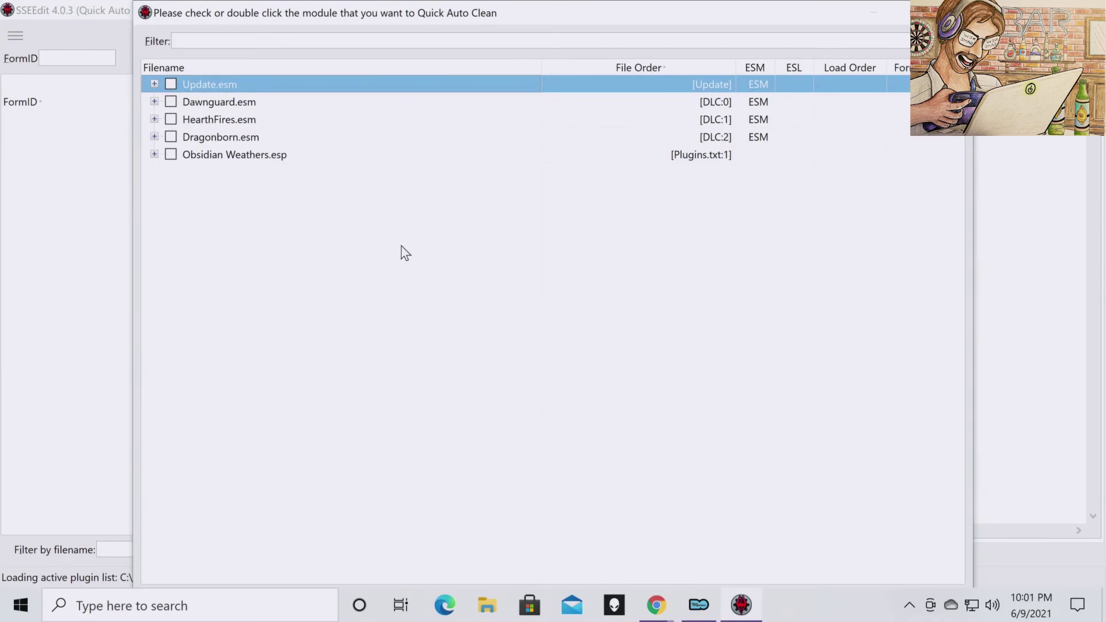
click(276, 143)
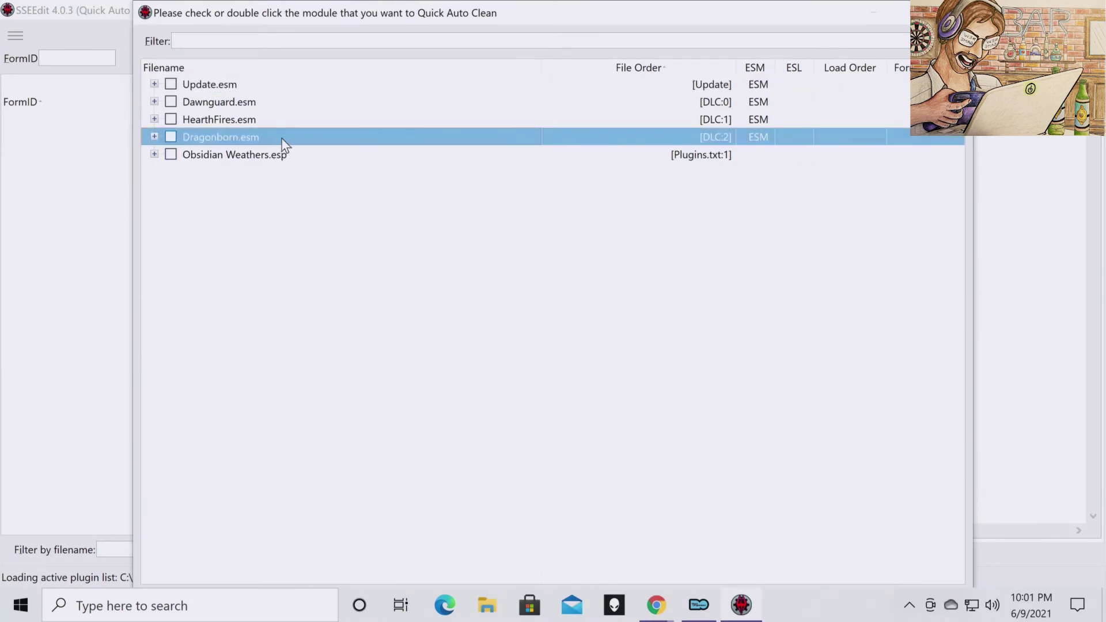
double_click(282, 138)
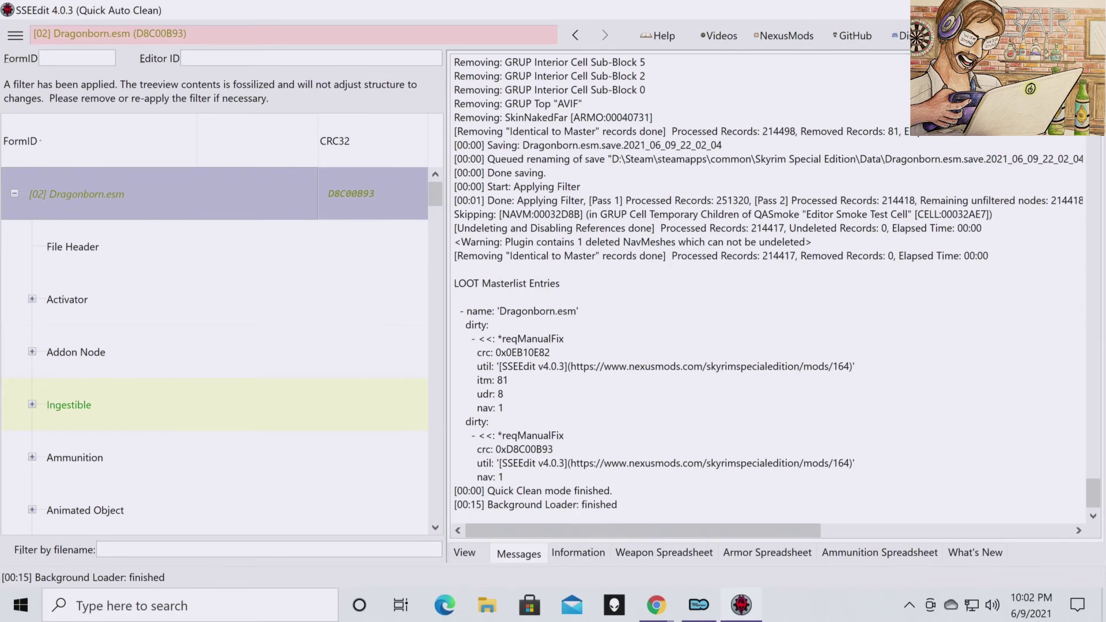
key(alt+F4)
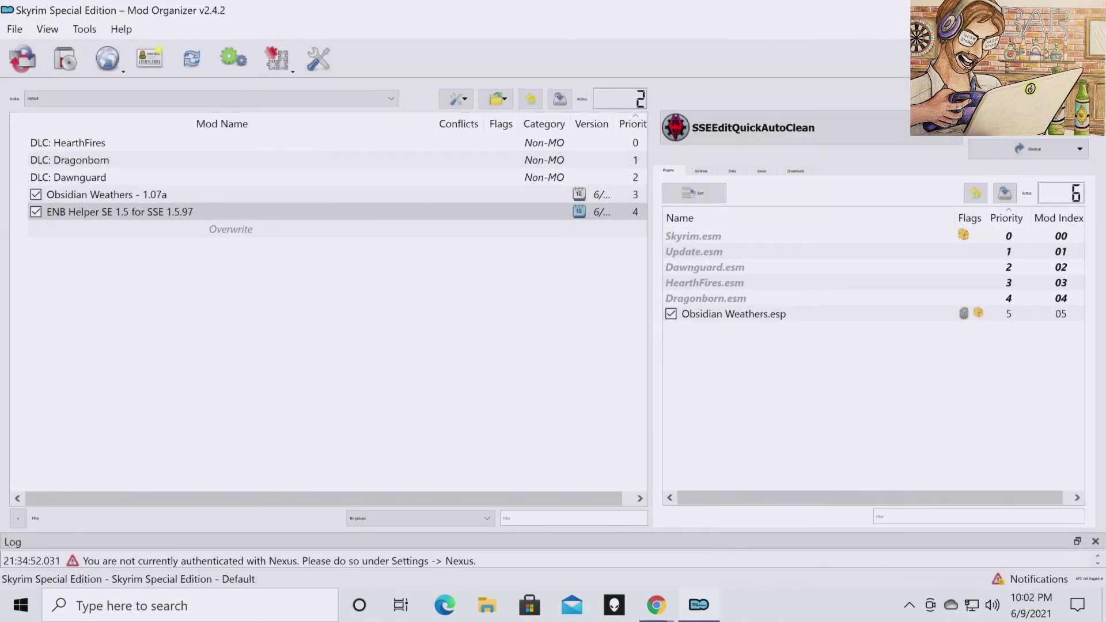
click(946, 141)
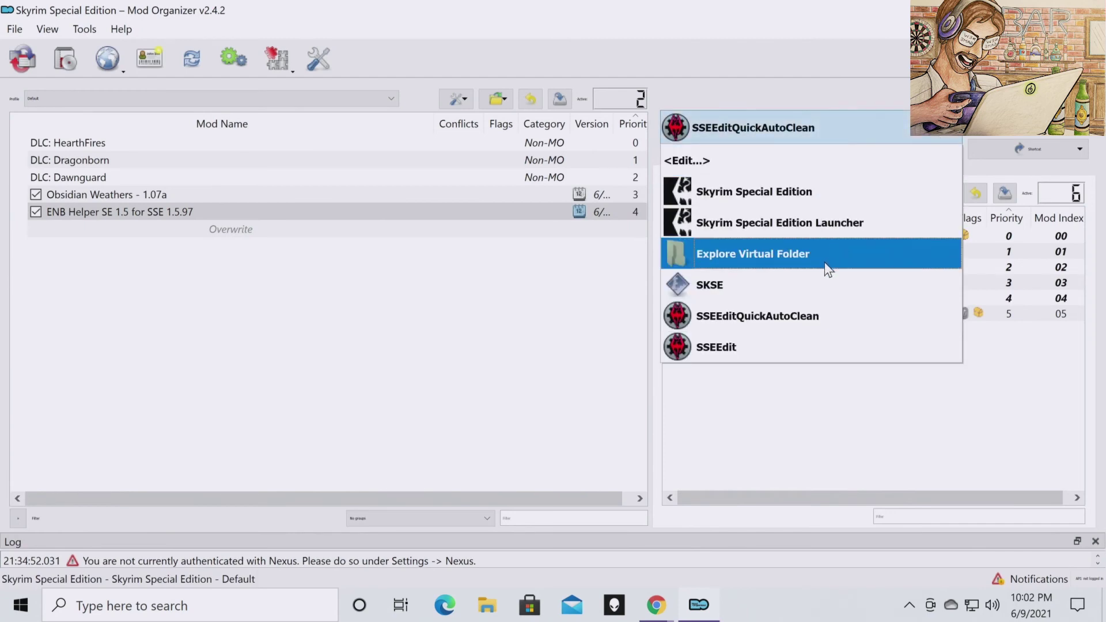
Step: Set SKSE as the launch executable, read the Overwrite notice and select the Overwrite row
click(812, 284)
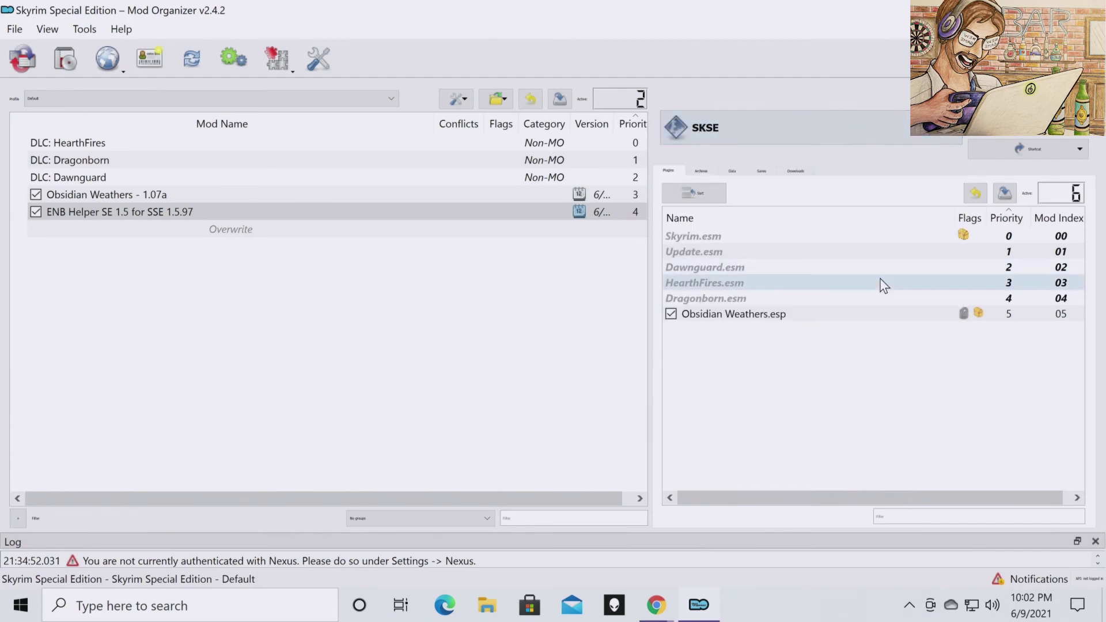
click(835, 283)
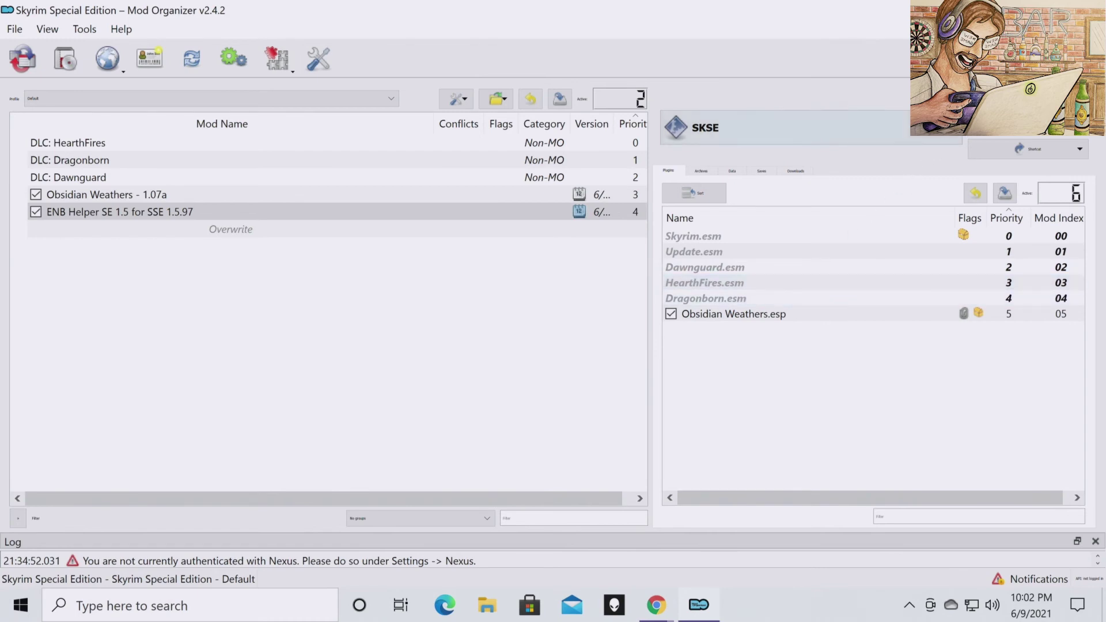
click(1031, 580)
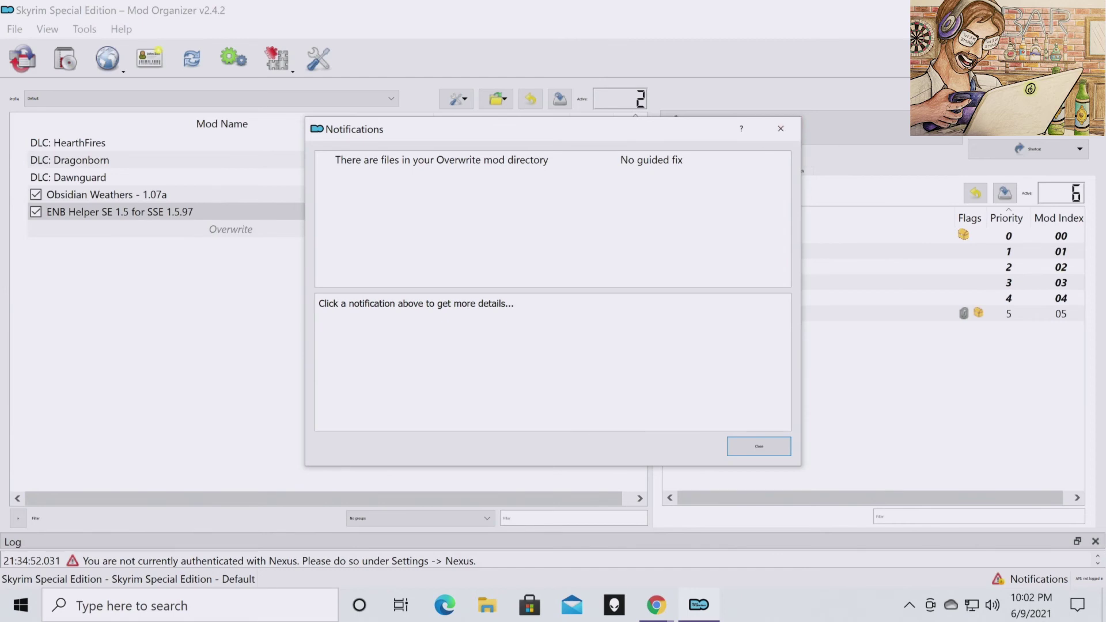
click(782, 131)
click(228, 233)
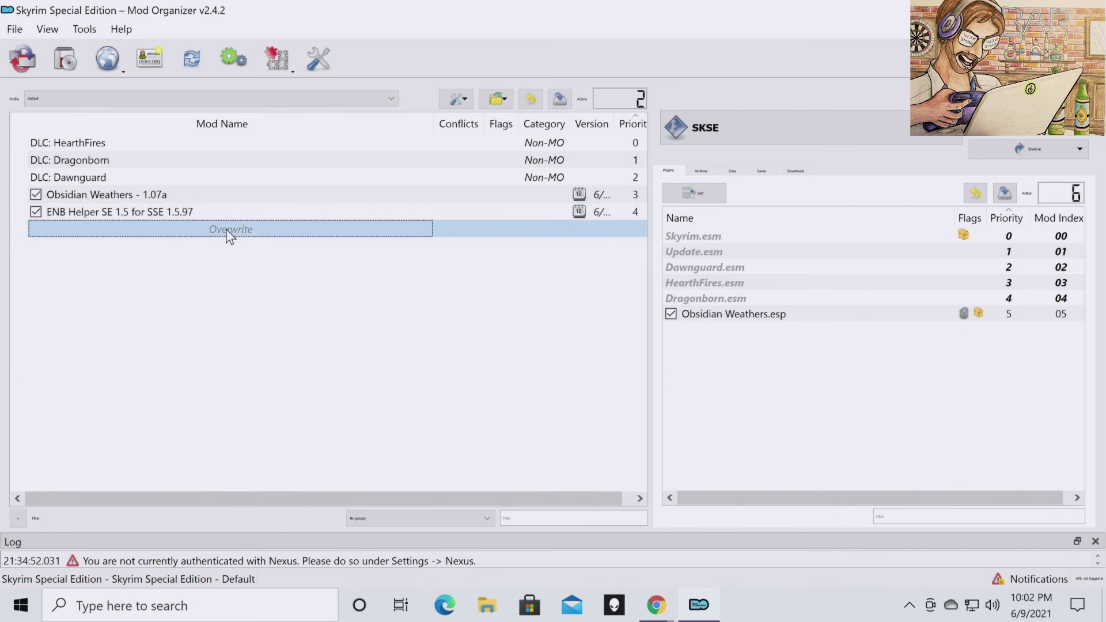
Step: Inspect Overwrite and create a new mod from it named 'SSEEdit Backup'
double_click(228, 231)
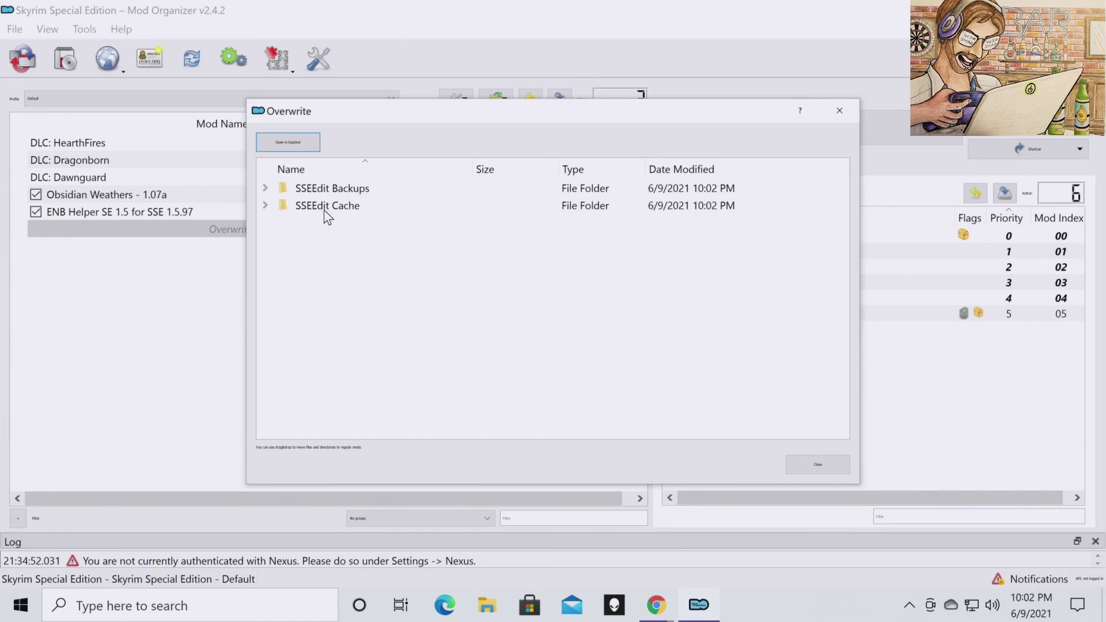
key(Escape)
right_click(226, 229)
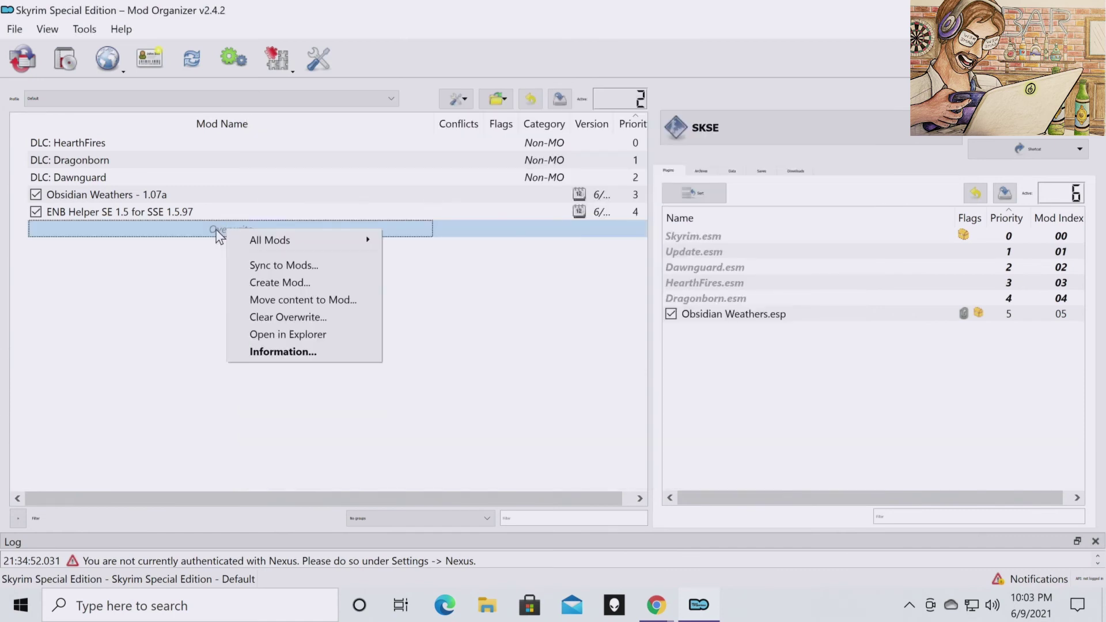
click(278, 282)
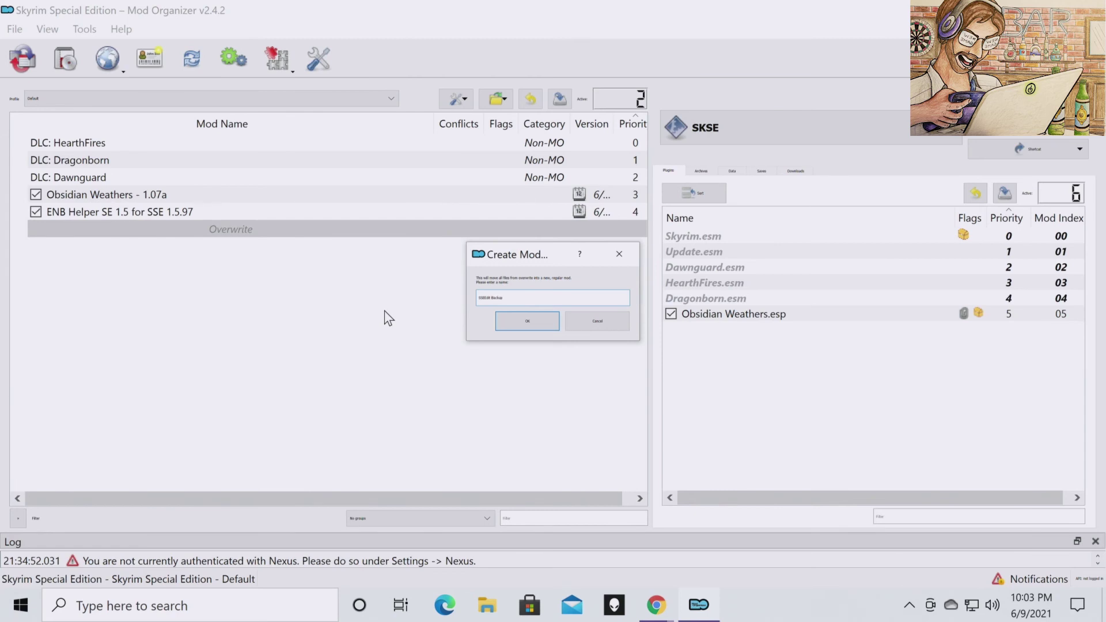
click(506, 321)
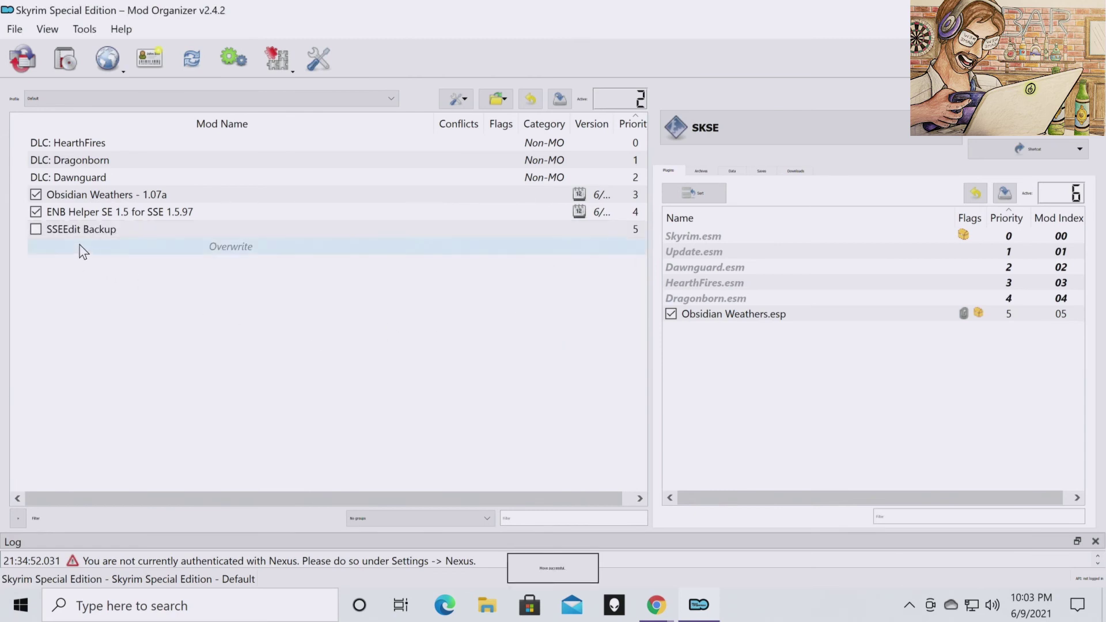
Step: Move the unchecked SSEEdit Backup just below the DLC entries and launch Skyrim via SKSE
drag(81, 246, 115, 212)
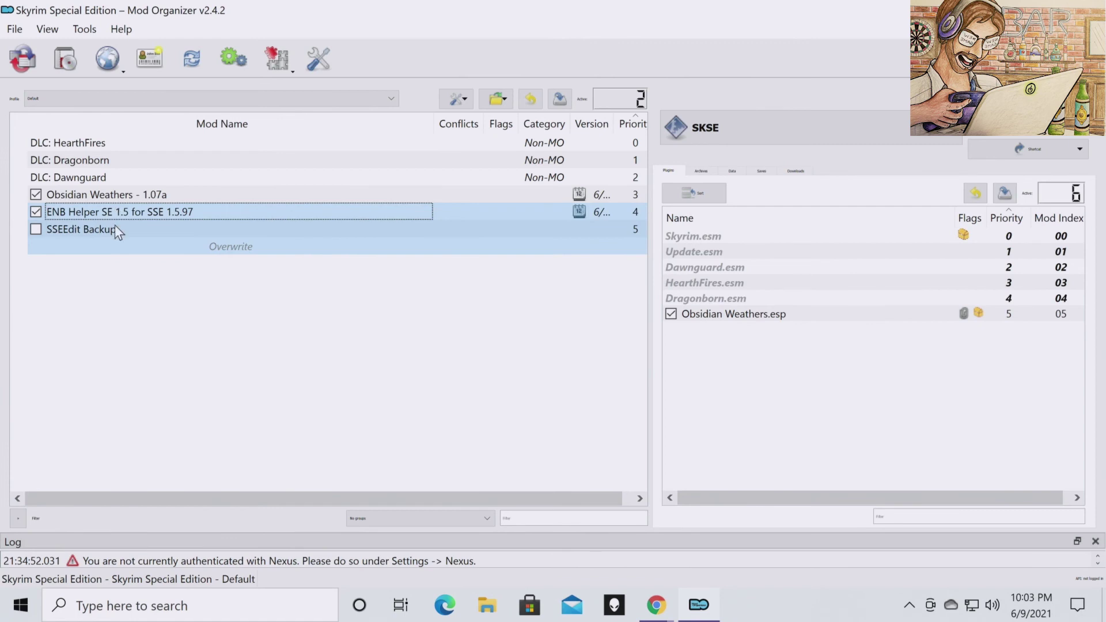
click(107, 232)
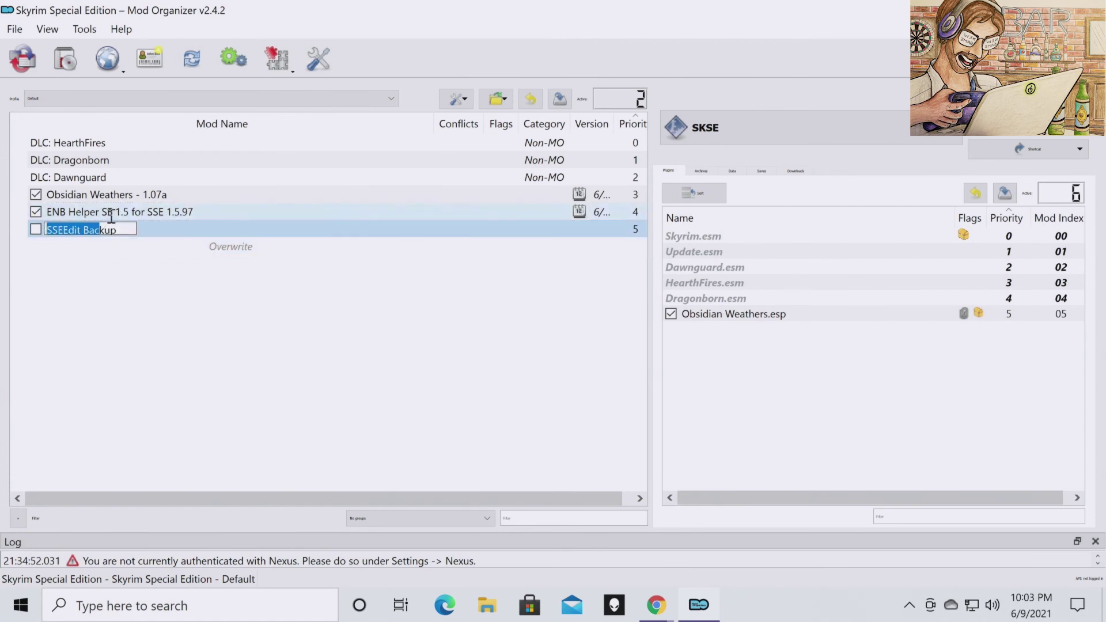
drag(168, 231, 168, 191)
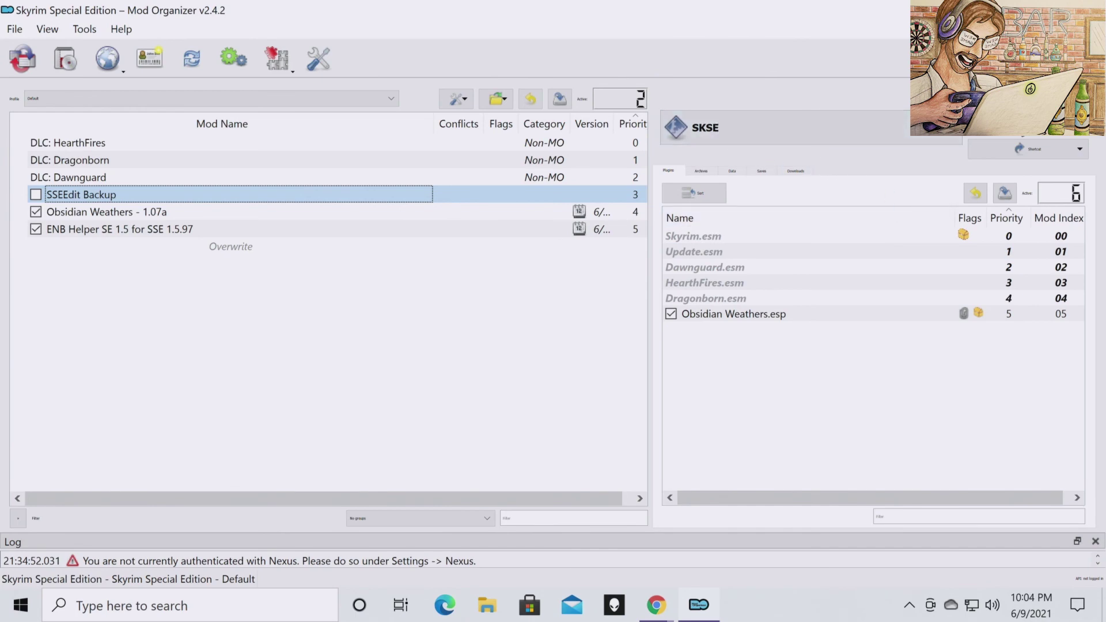
click(692, 127)
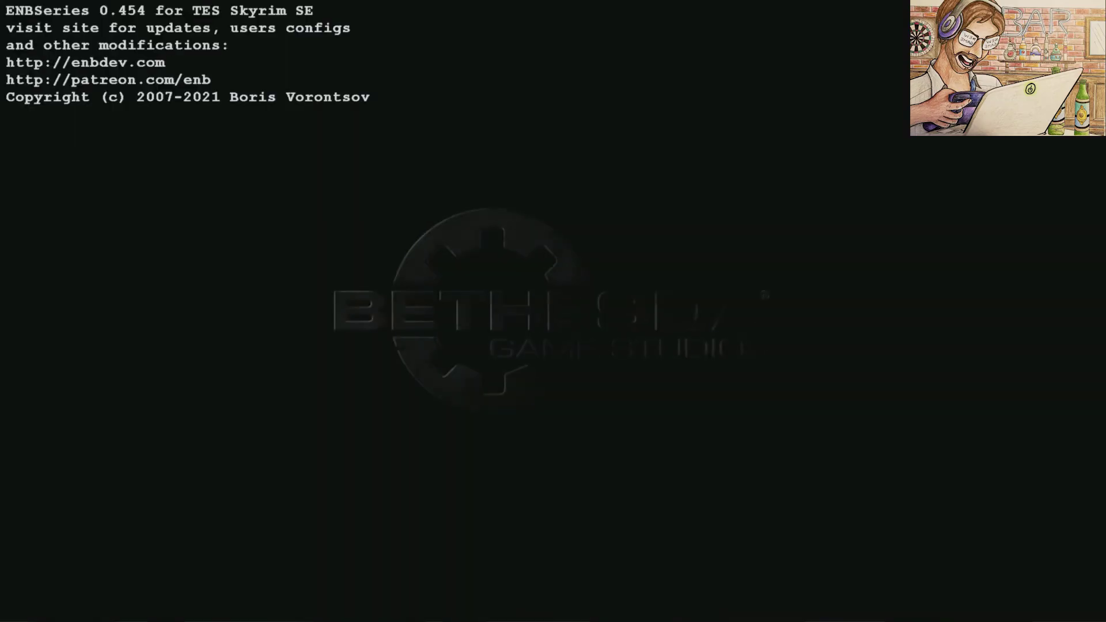